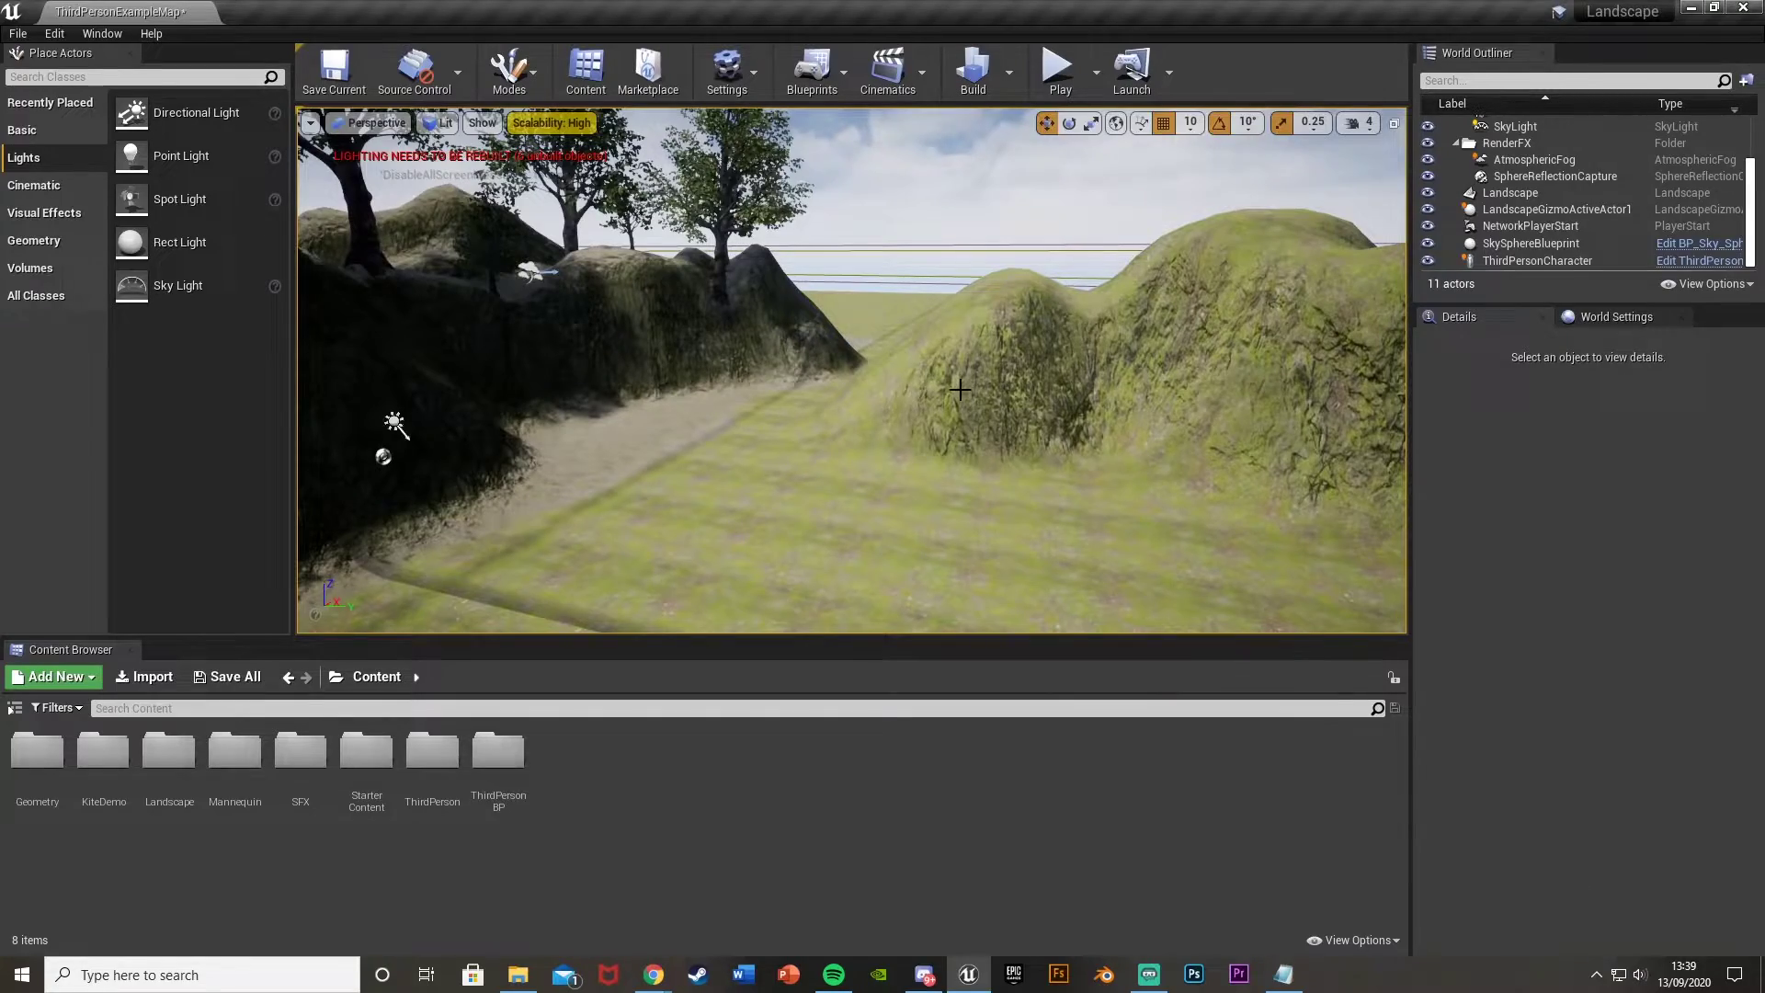
Step: Select the sky sphere in the level and reset its Directional Light Actor to None
mouse_move(960, 390)
right_mouse_down()
mouse_move(959, 304)
mouse_move(873, 299)
mouse_move(951, 366)
right_mouse_up()
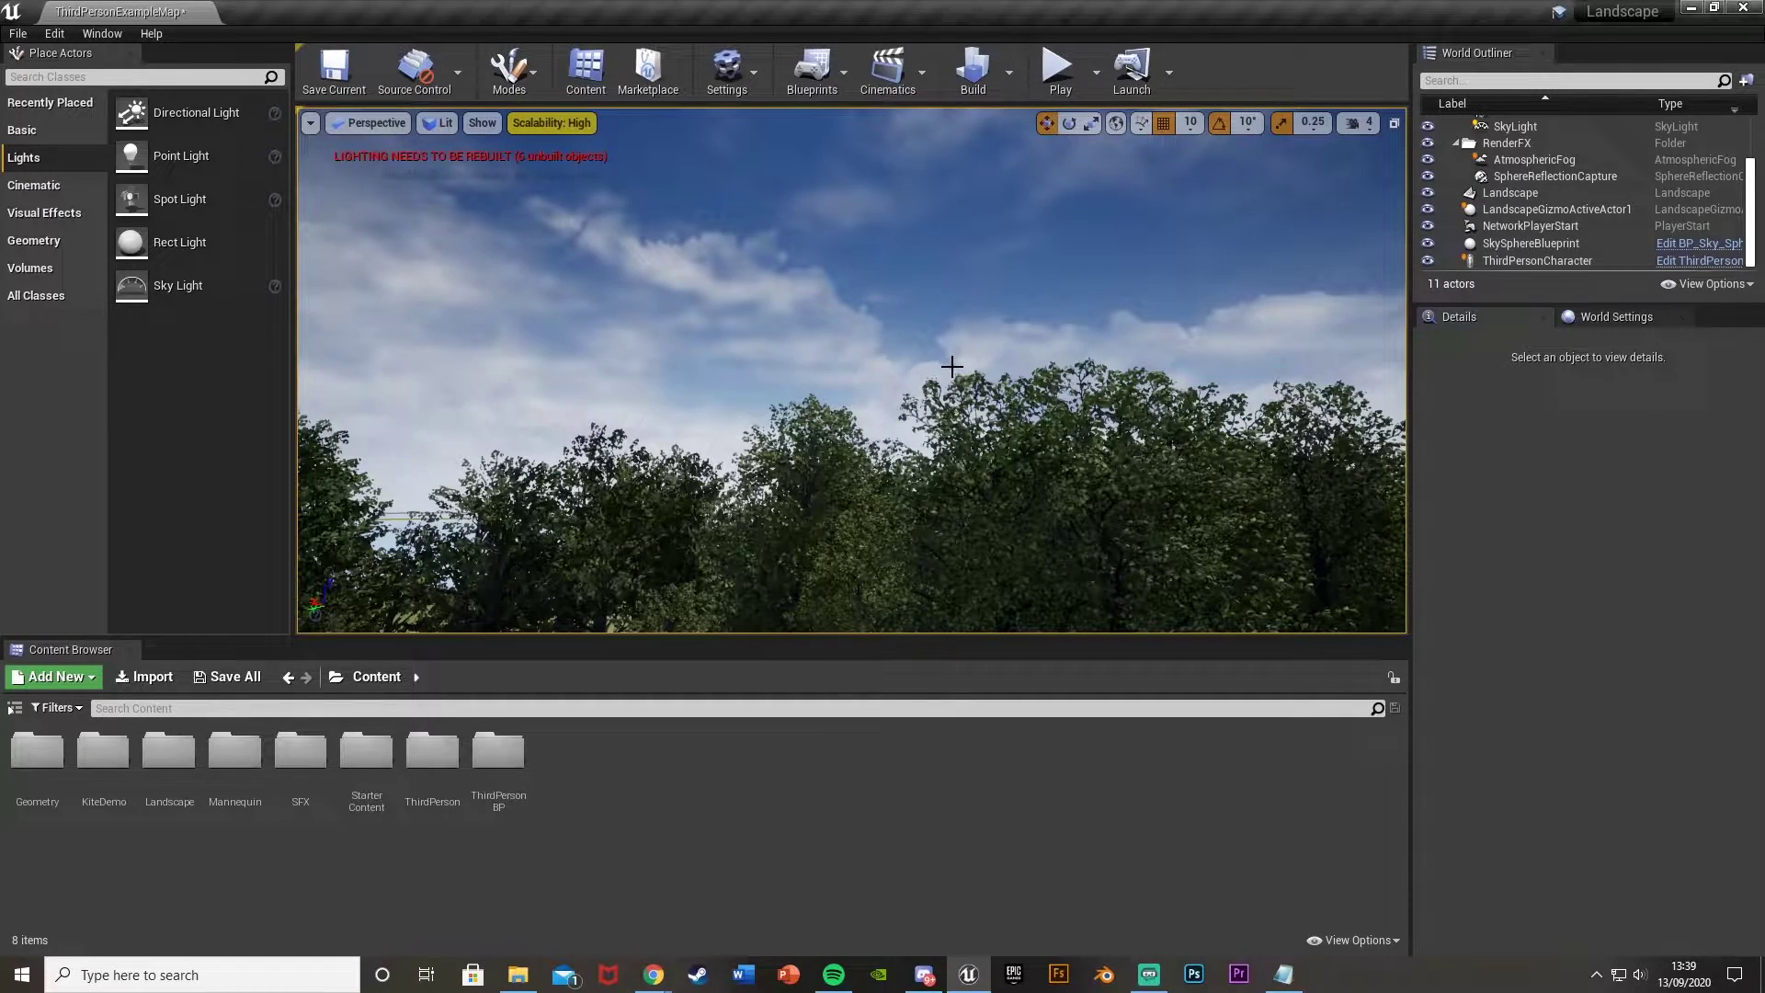
right_click_drag(993, 365, 1002, 303)
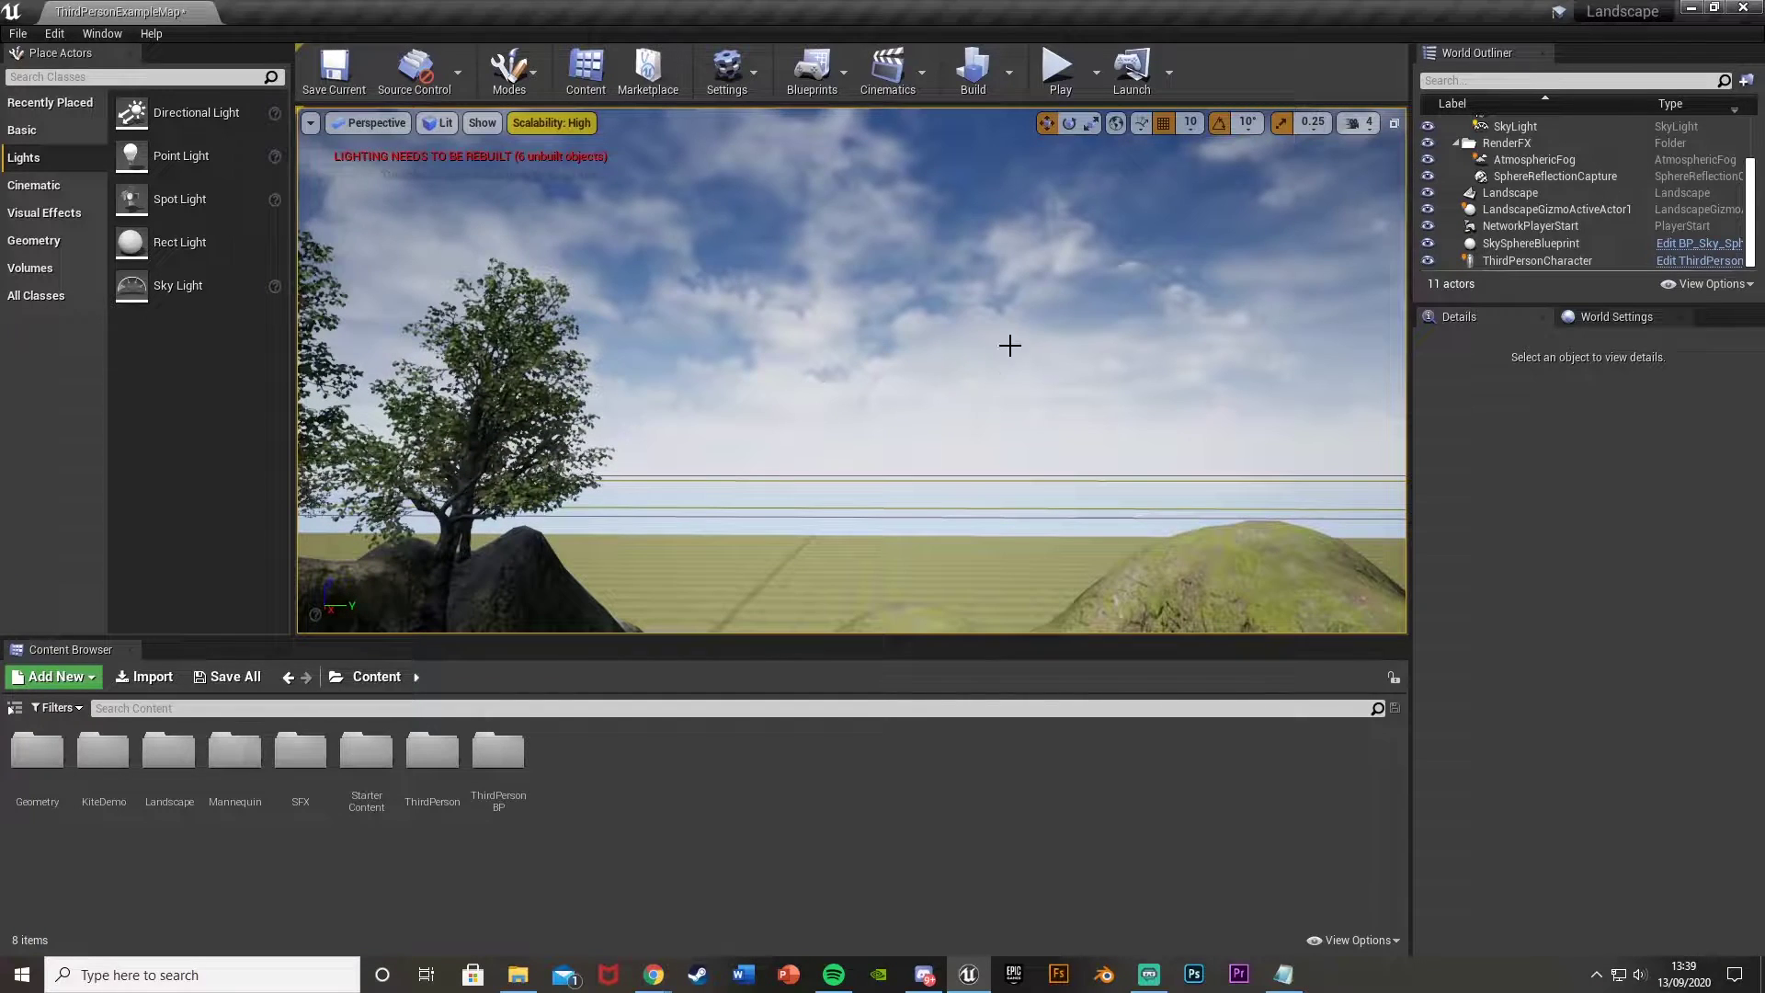
left_click(1004, 295)
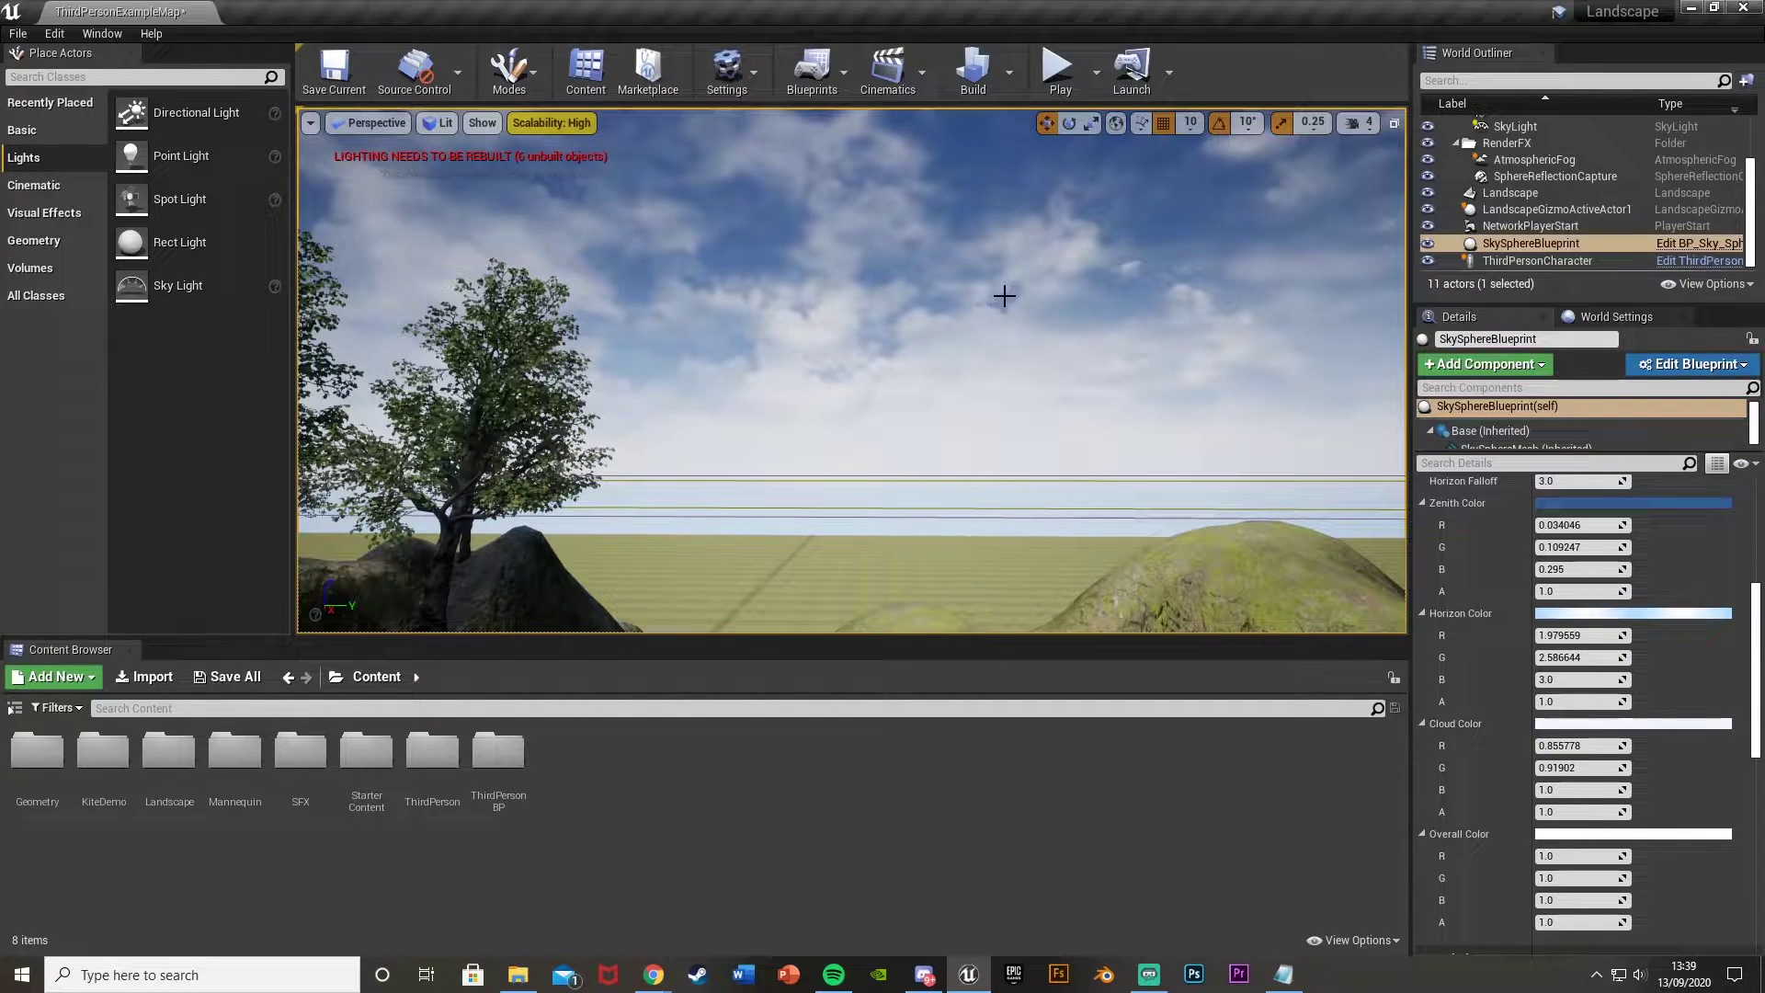
right_click_drag(967, 261, 1007, 213)
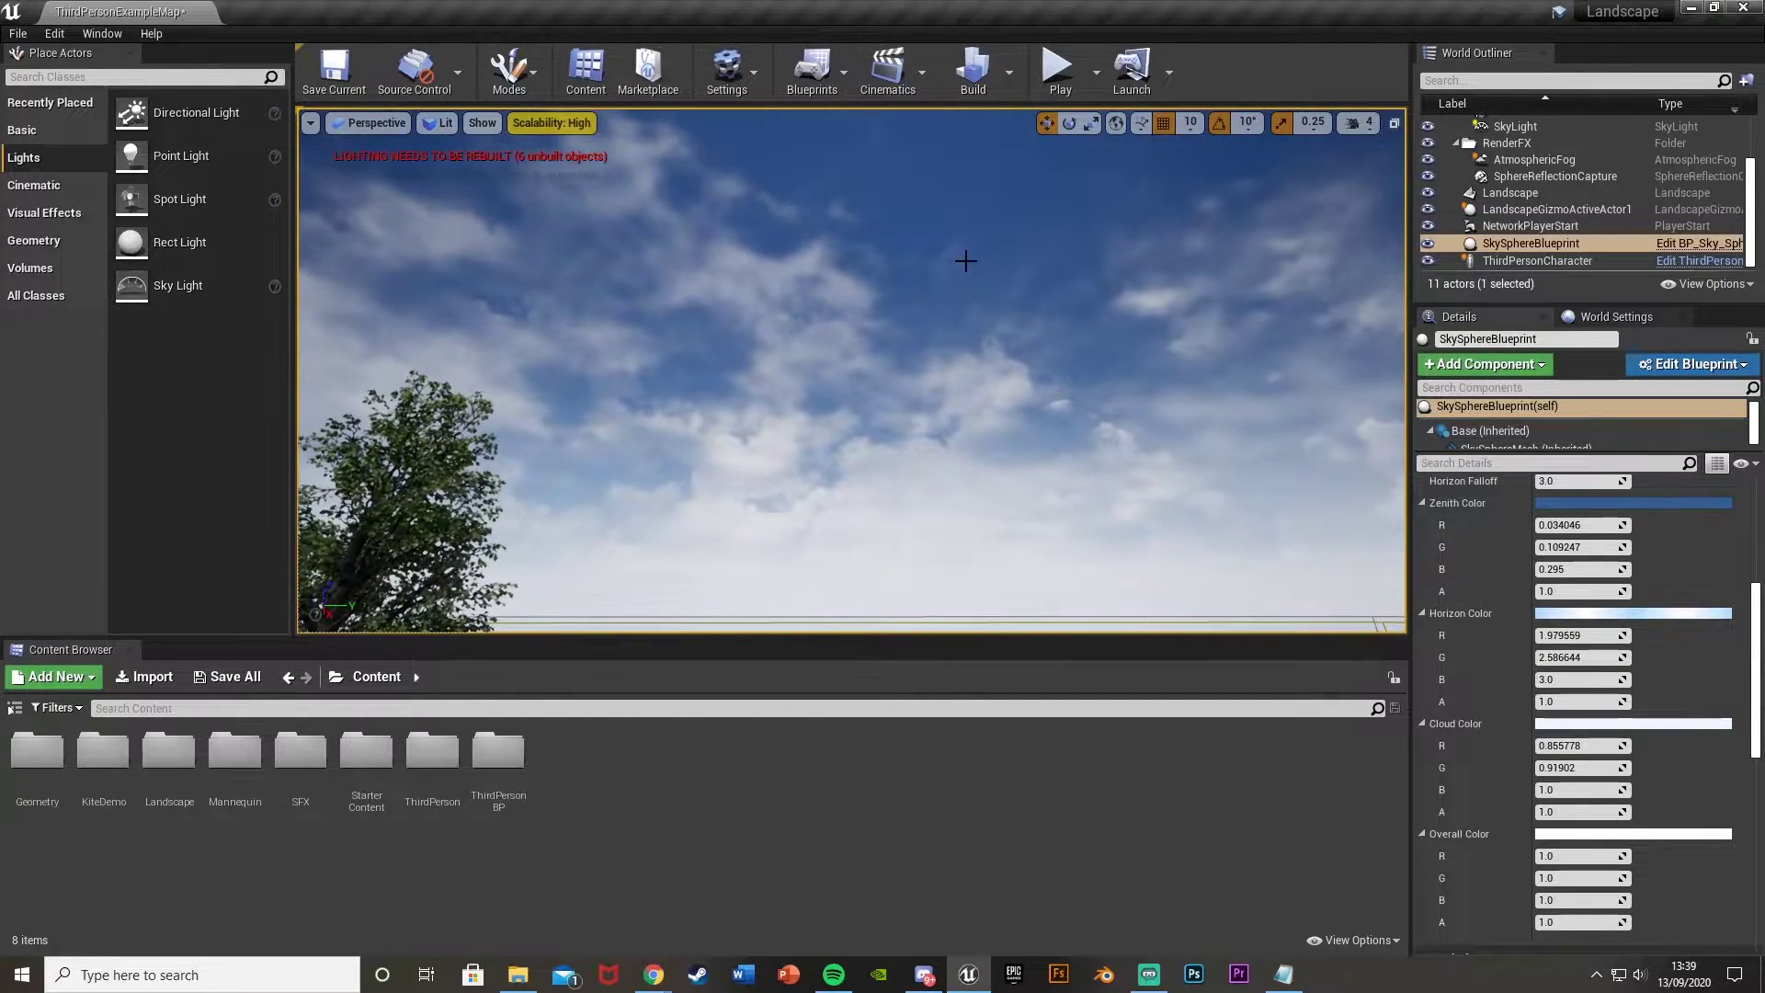
left_click(1511, 239)
scroll(1526, 643, "up", 5)
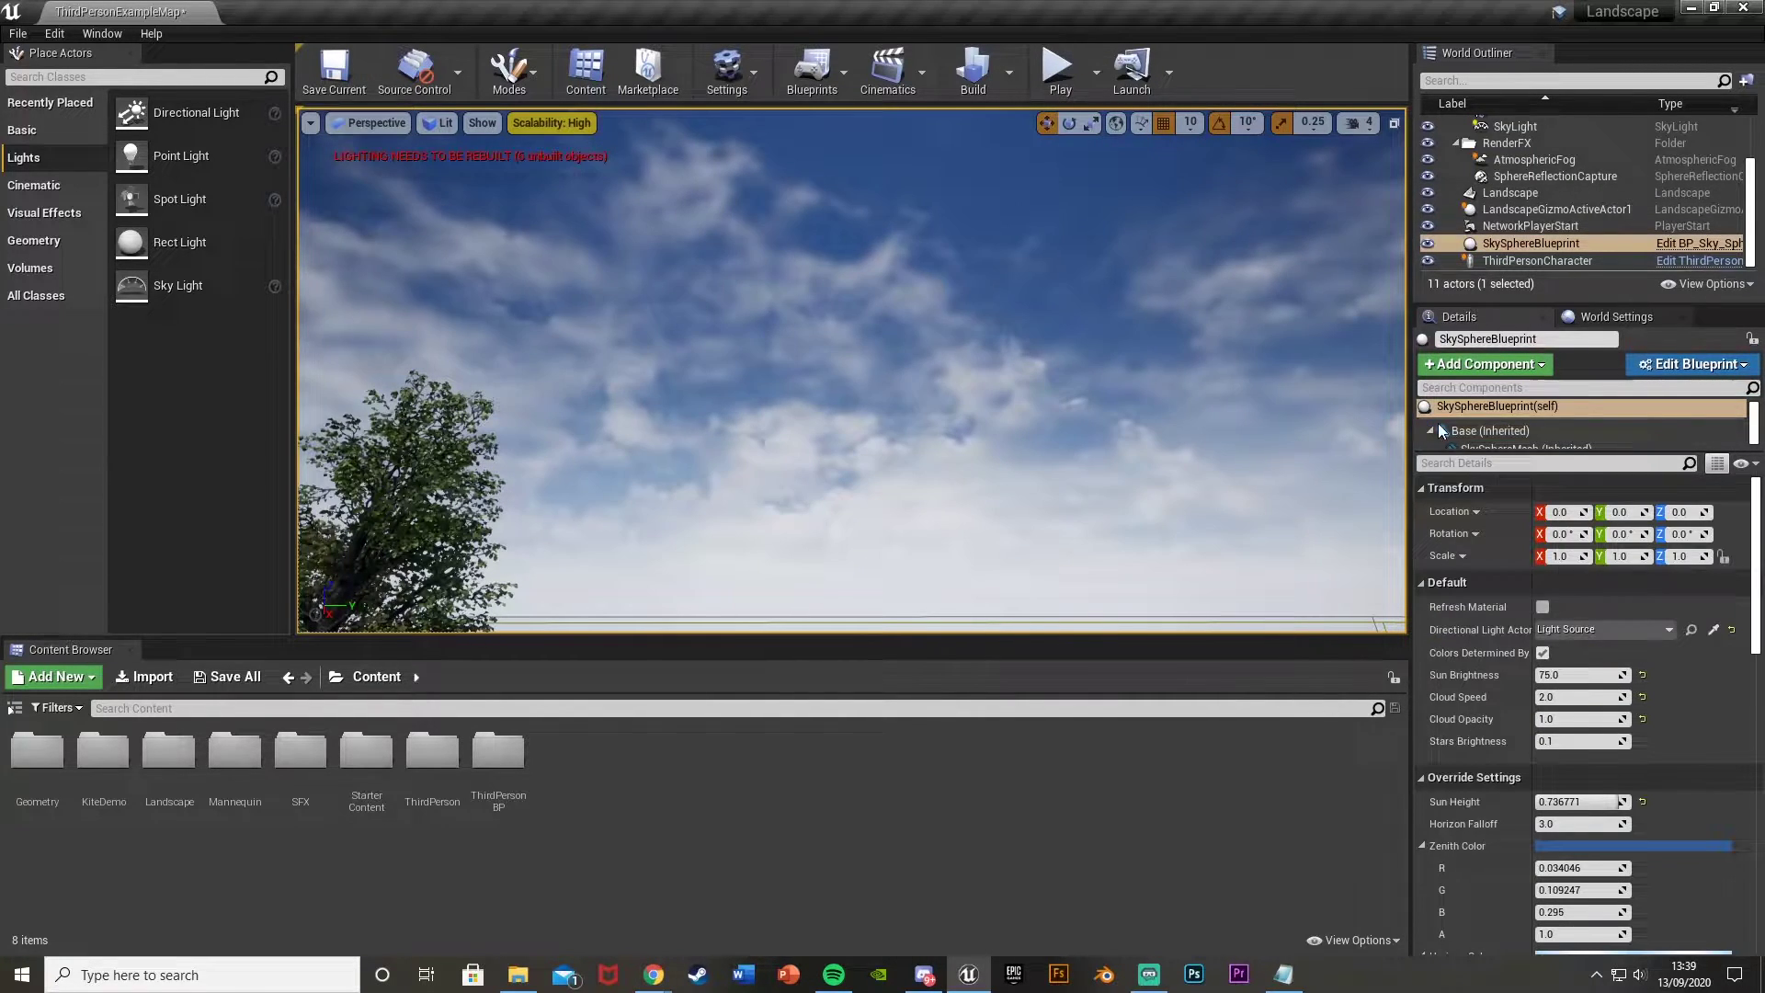
scroll(1526, 651, "down", 4)
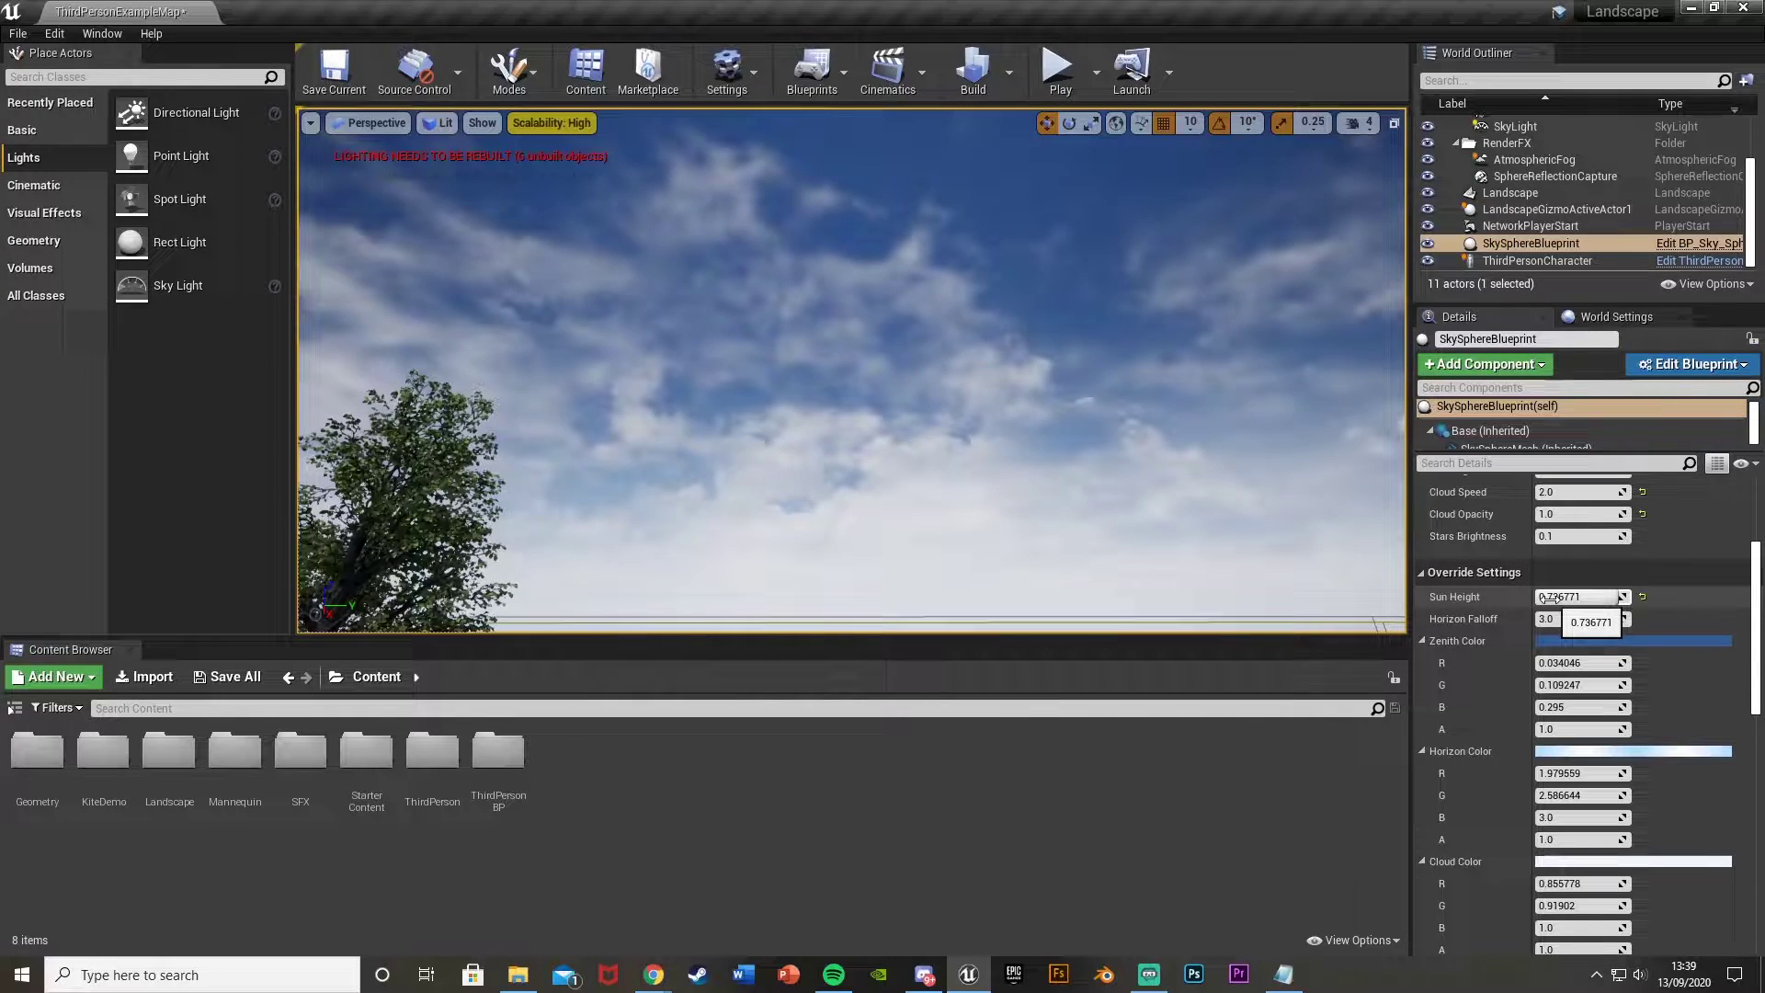
left_click(1545, 598)
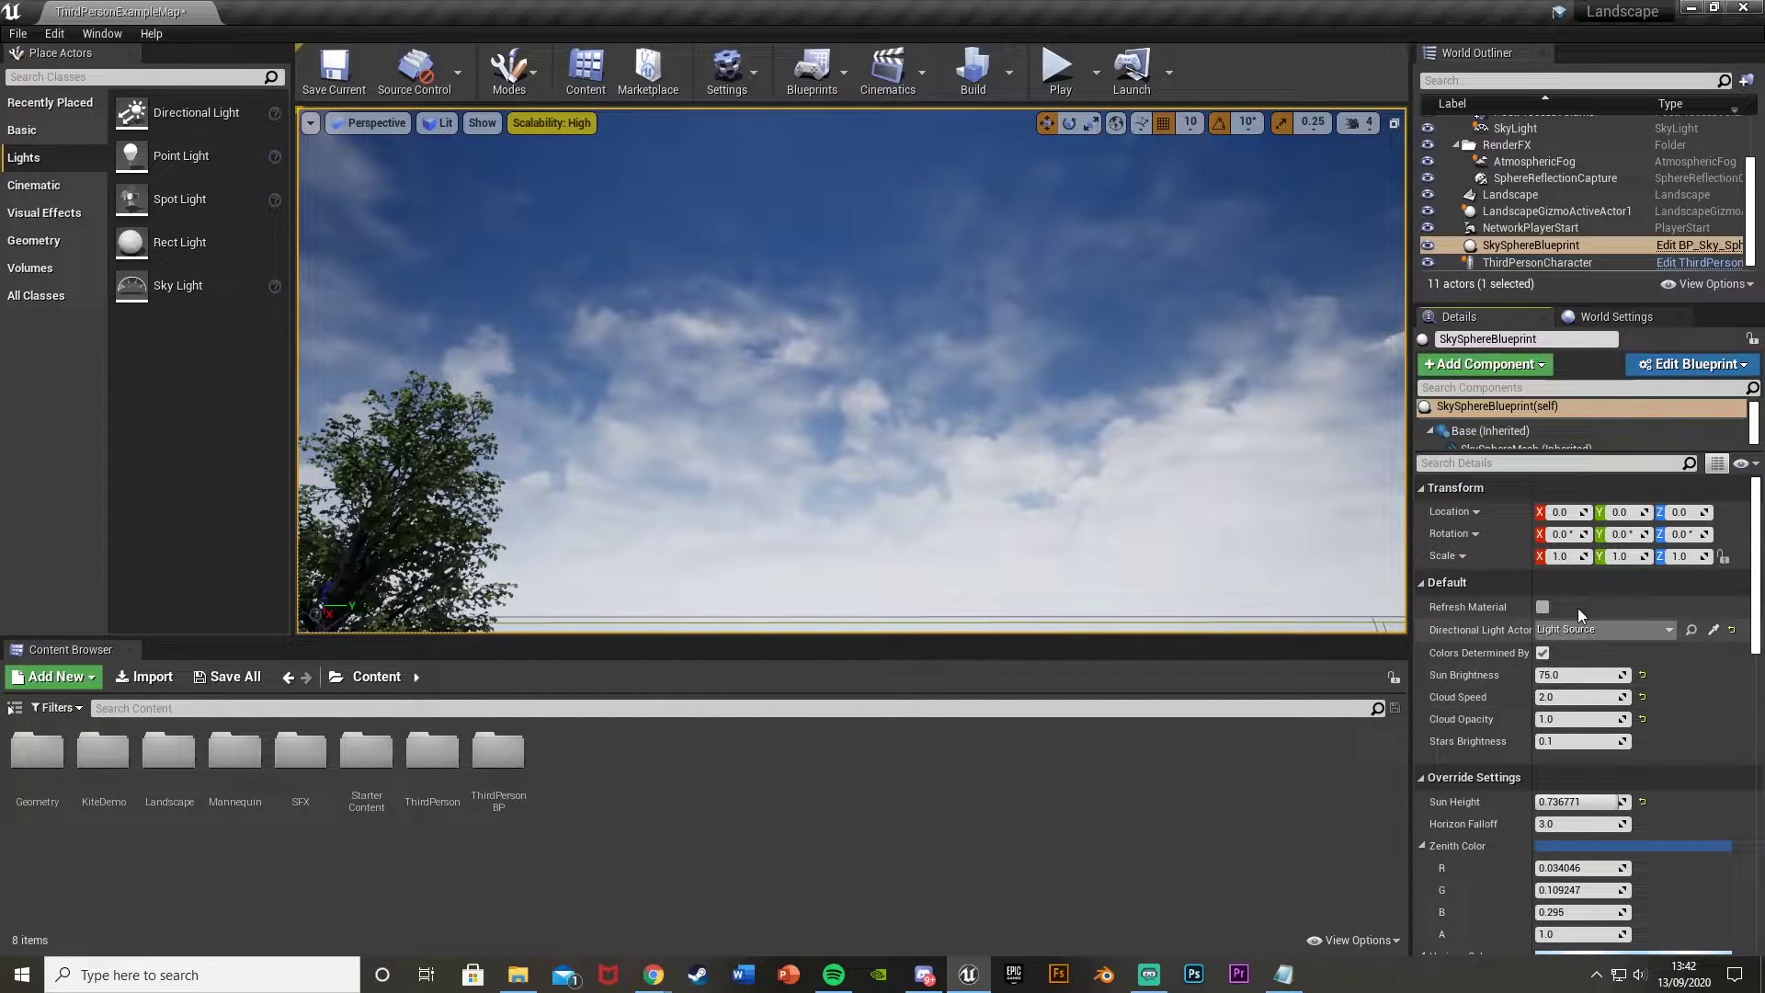
left_click(1737, 631)
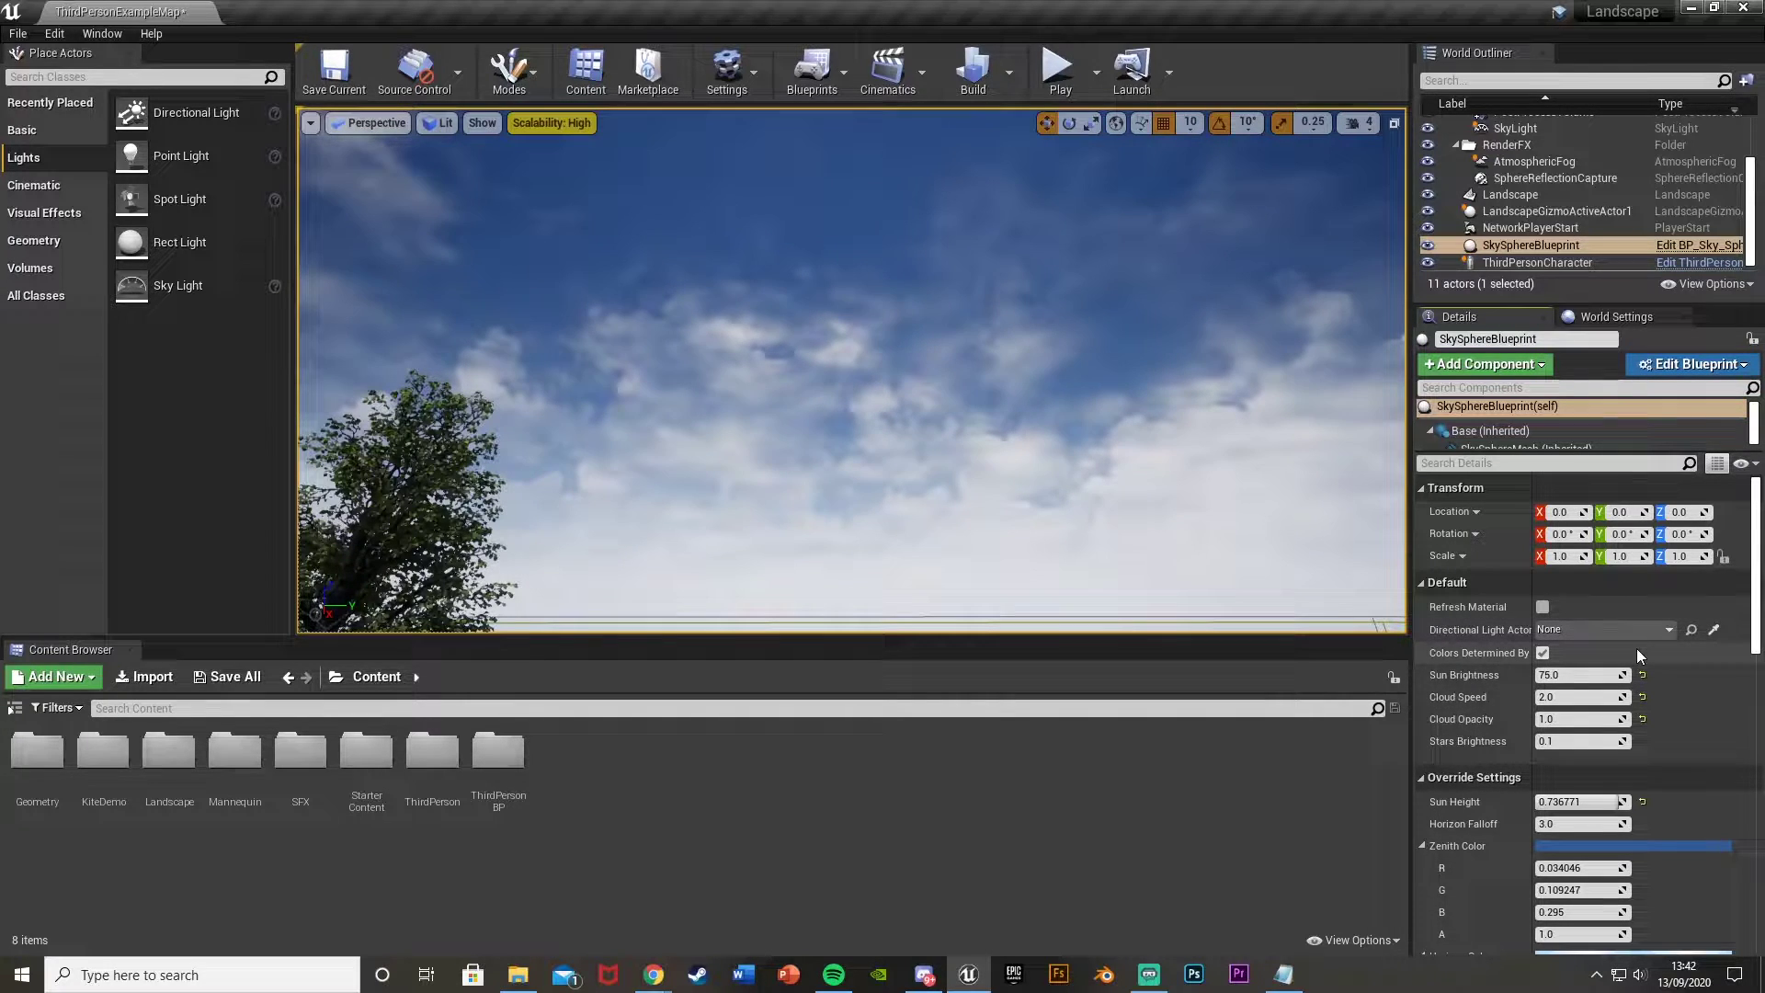
Step: Set the sky sphere's Sun Height to -1.0 and inspect the night sky around the landscape
left_click(1567, 802)
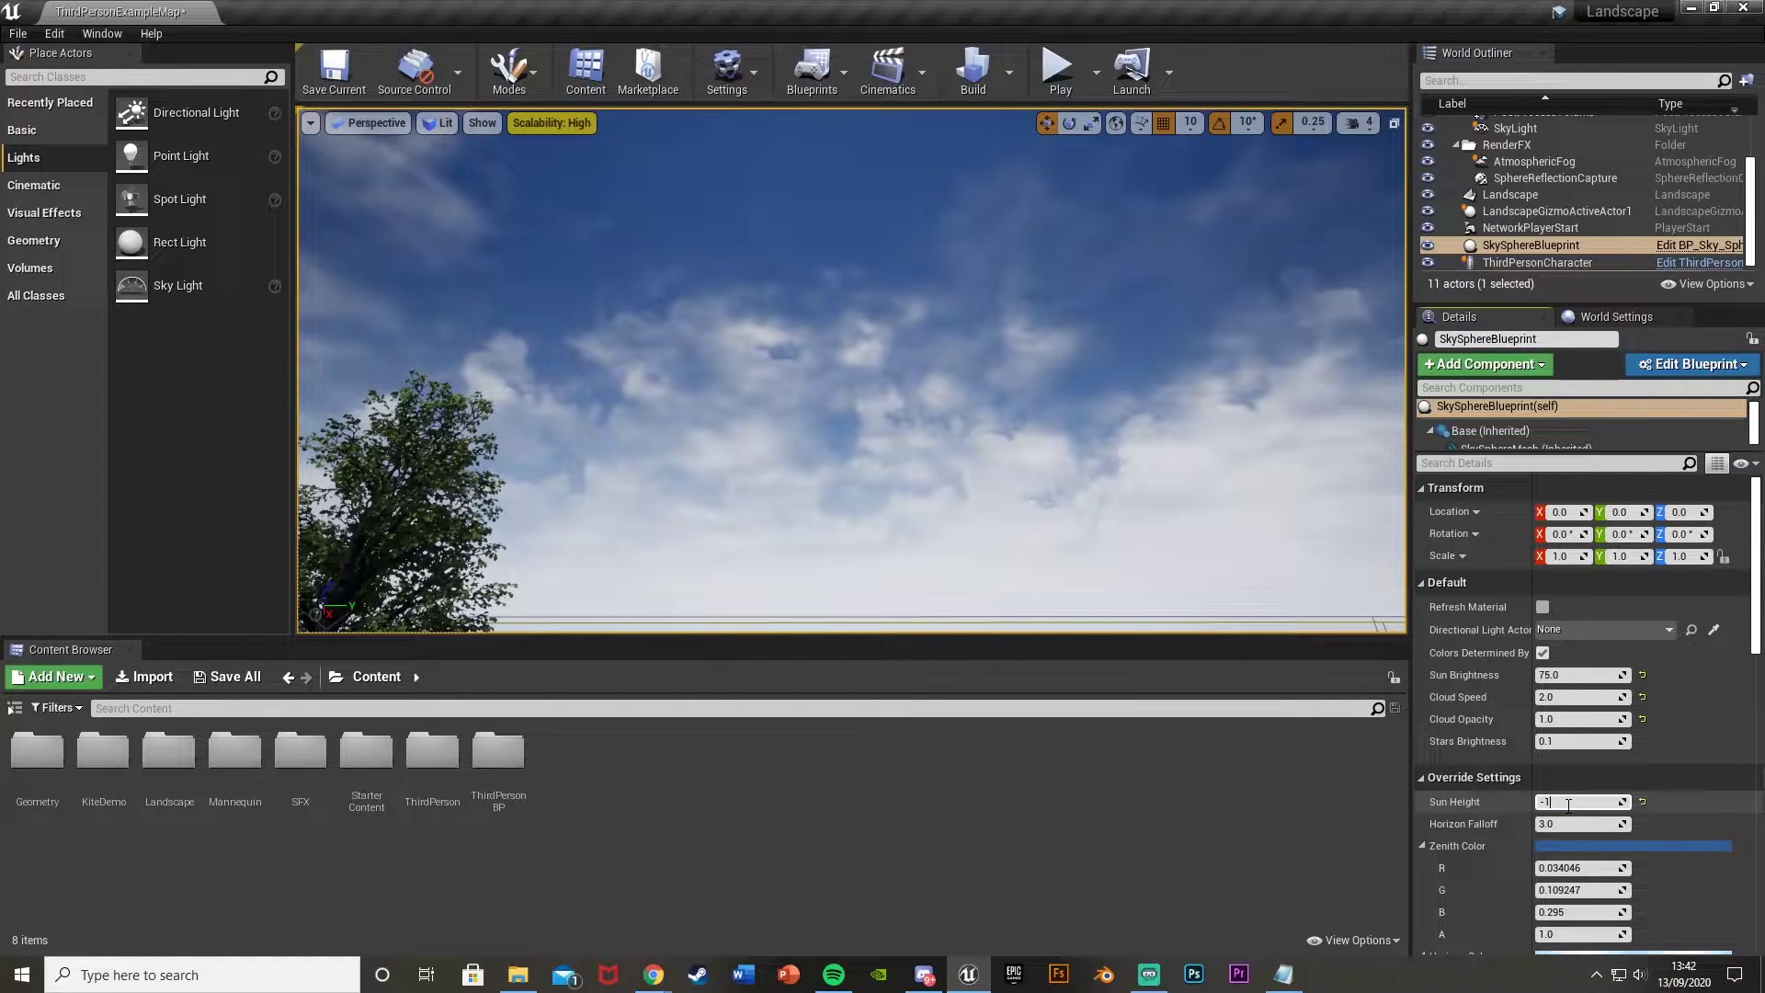
key("Return")
right_click_drag(1232, 497, 1103, 588)
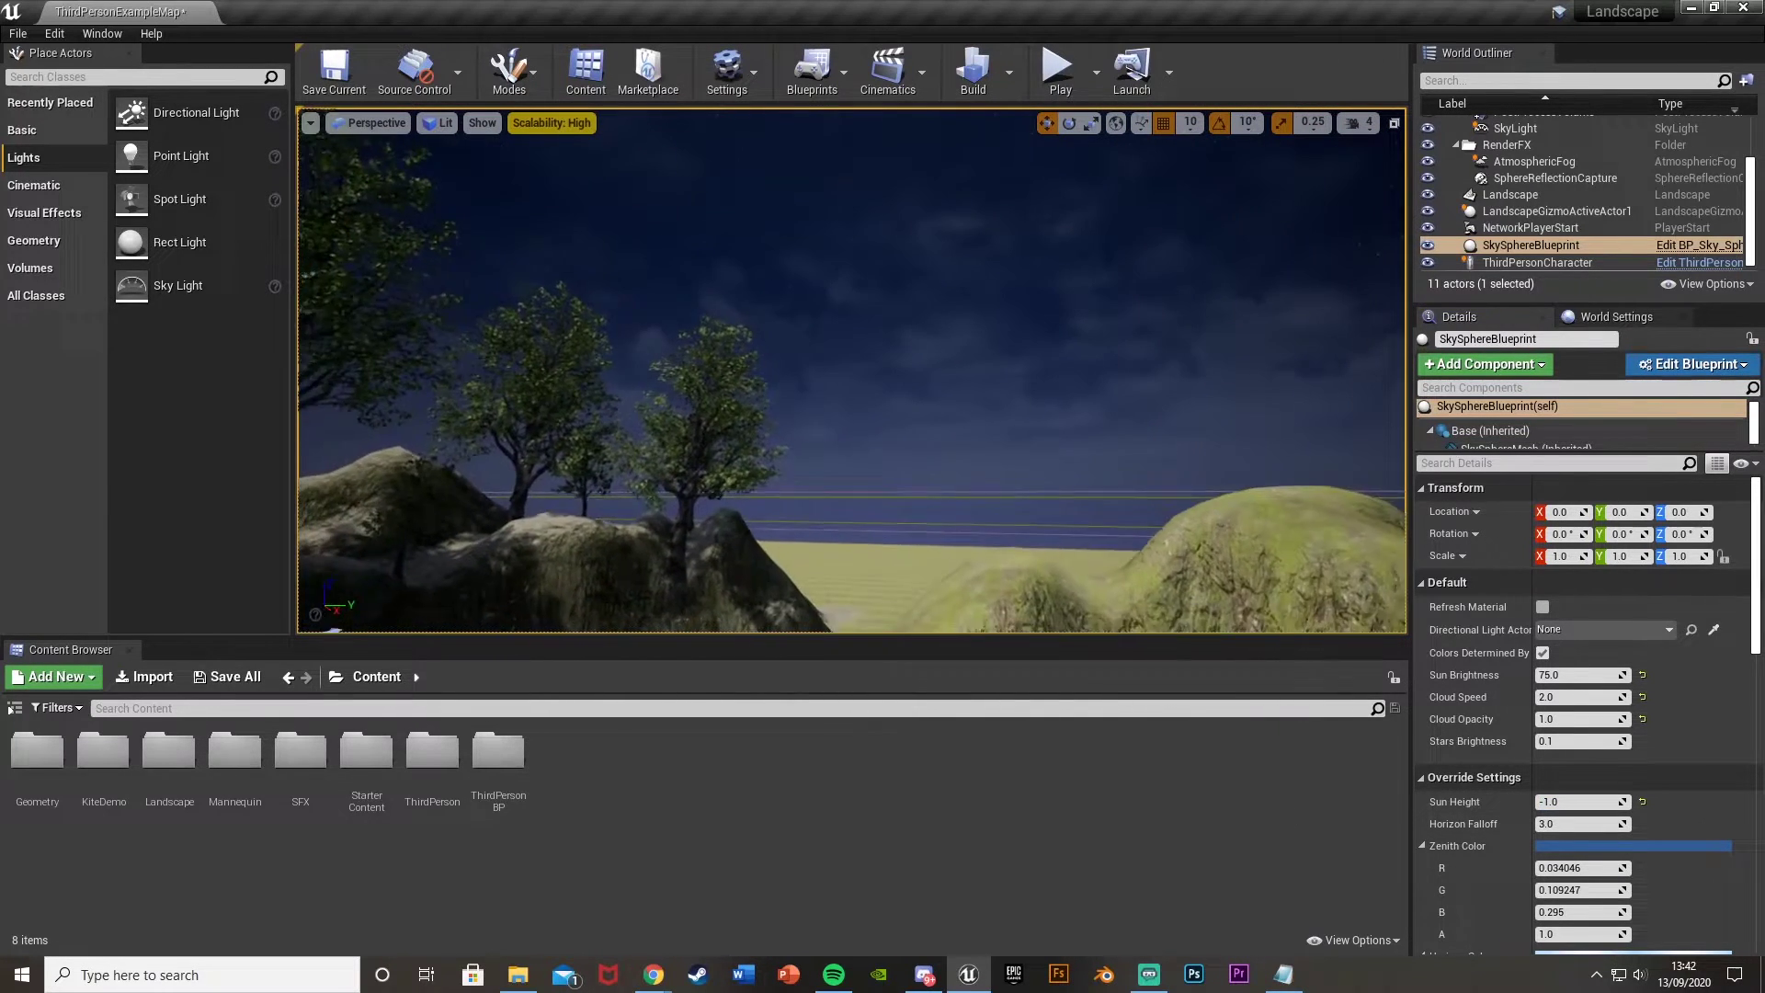
right_click_drag(855, 478, 469, 459)
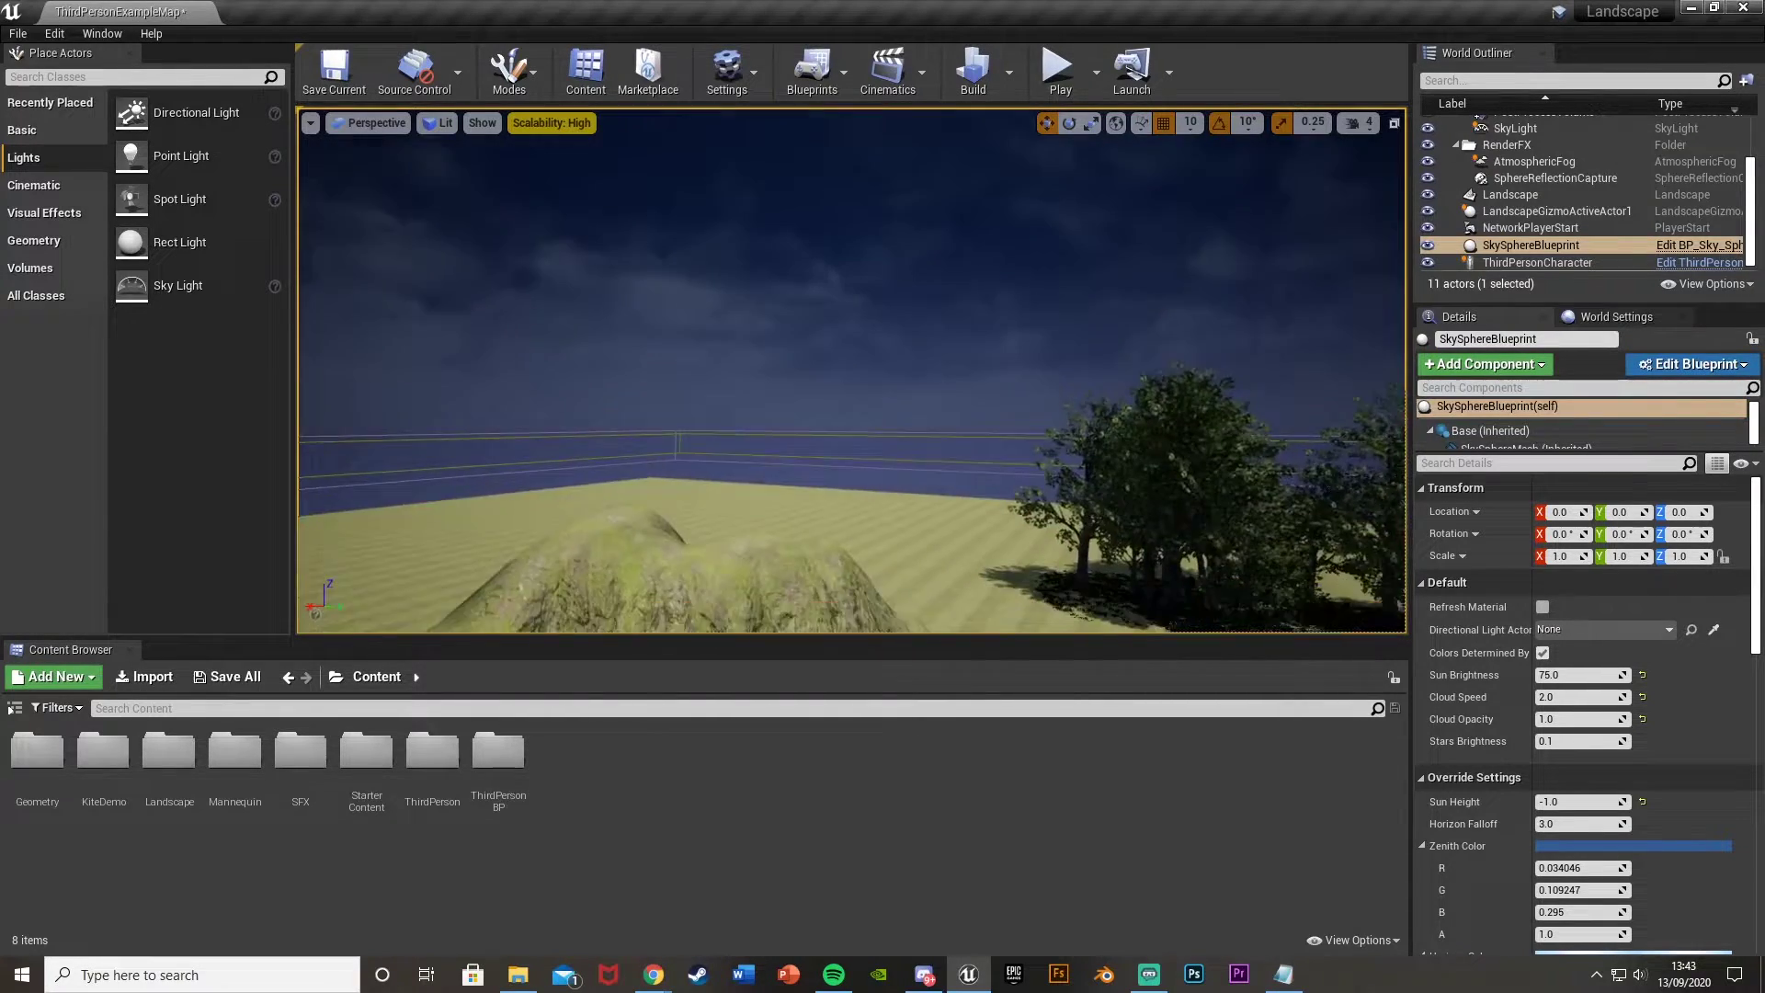
mouse_move(961, 396)
right_mouse_down()
mouse_move(901, 401)
mouse_move(791, 353)
mouse_move(676, 418)
right_mouse_up()
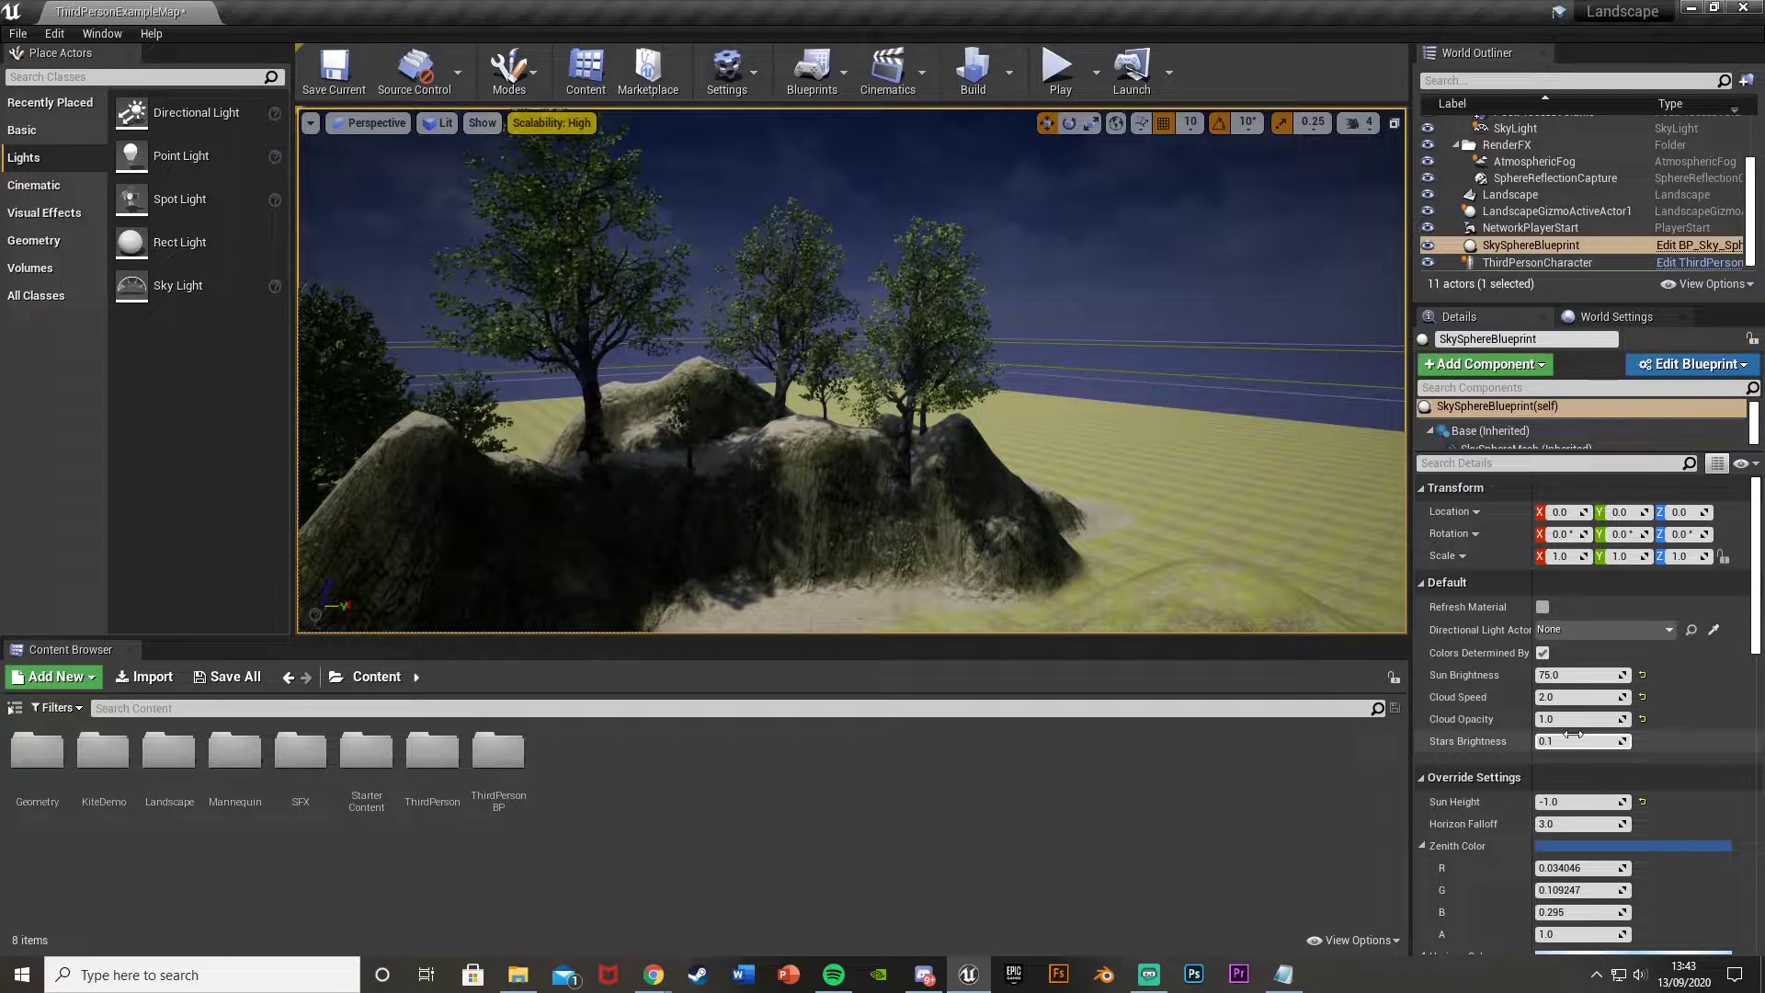
Step: Reset the sky sphere's Sun Brightness to its default and raise Cloud Speed to about 3.0 and Cloud Opacity to about 1.33
right_click_drag(910, 442, 910, 420)
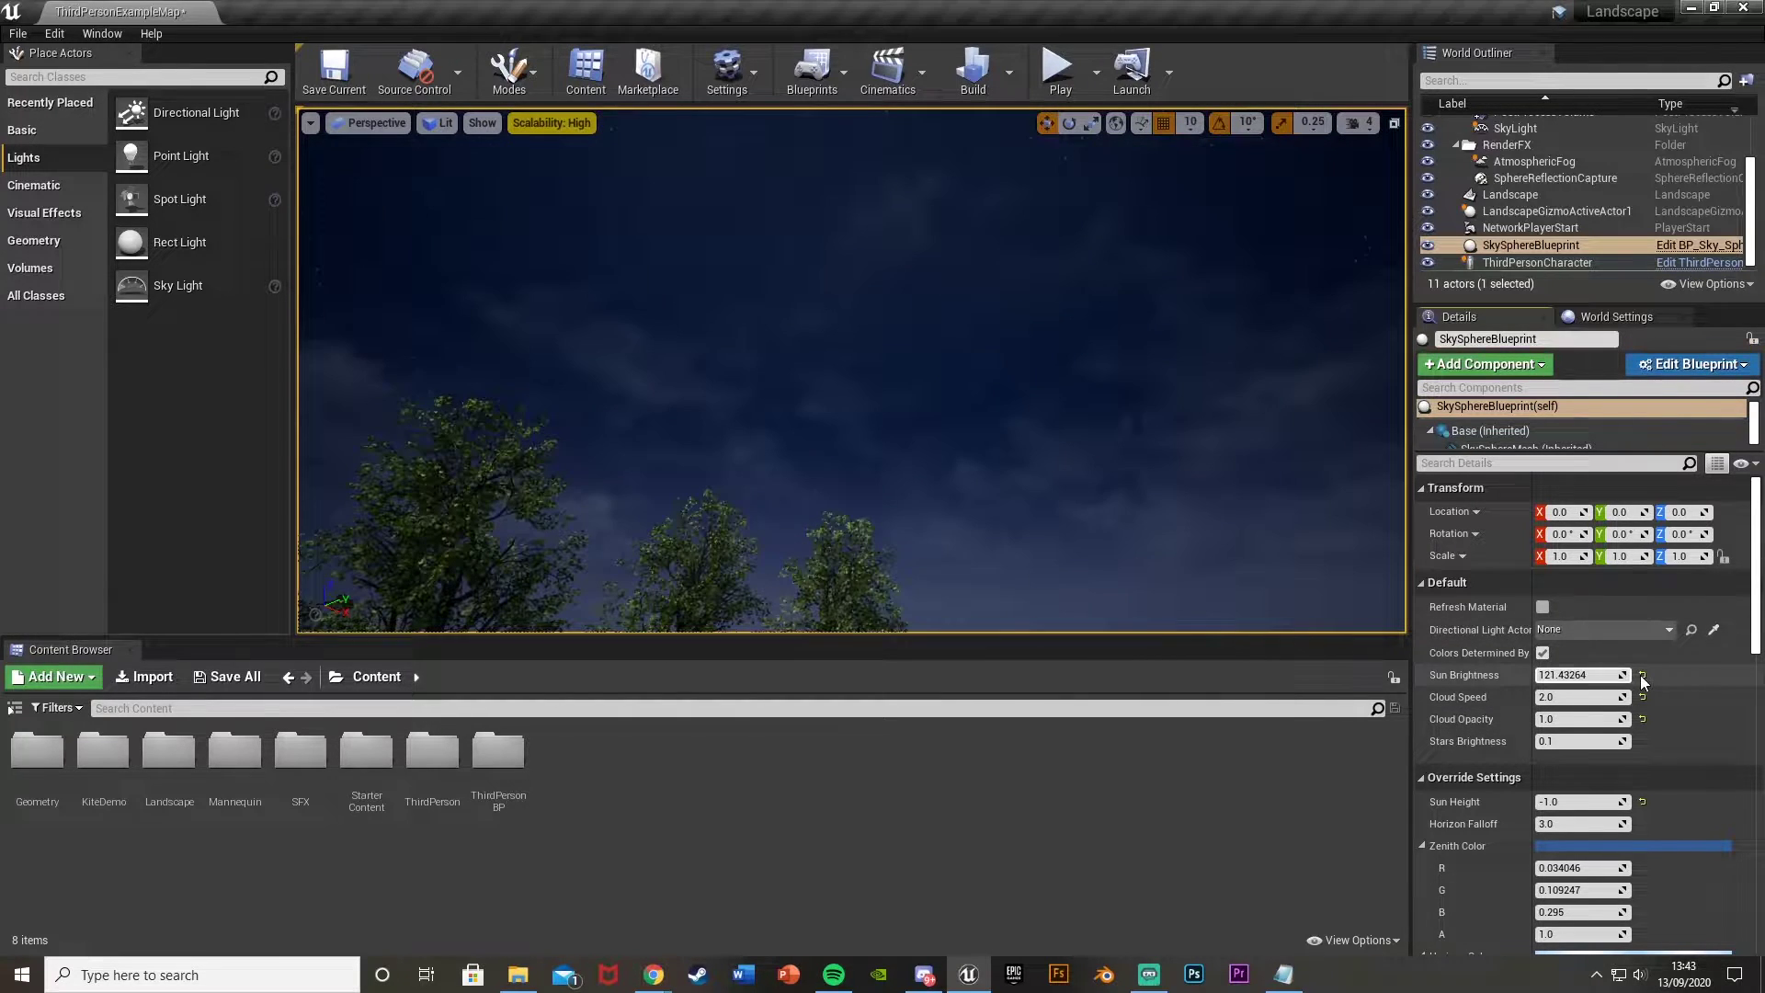
left_click(1642, 675)
right_click_drag(1052, 447, 1162, 474)
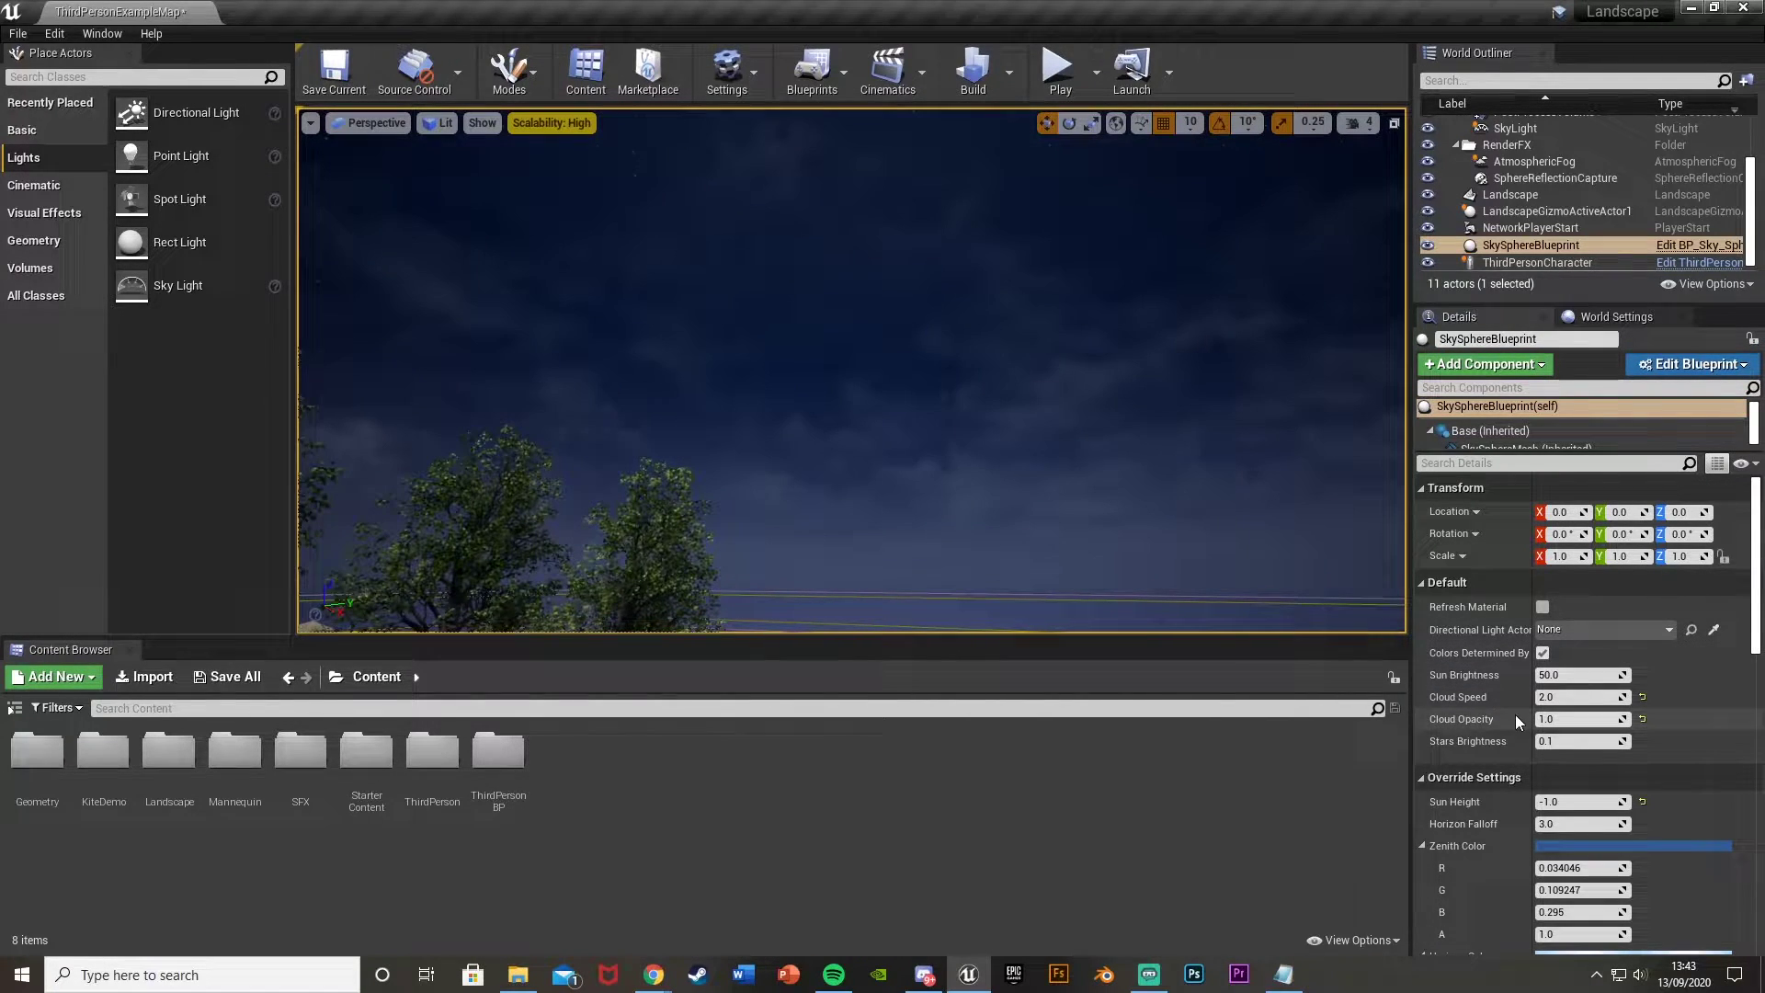
mouse_move(1578, 698)
left_mouse_down()
mouse_move(1610, 698)
mouse_move(1585, 719)
mouse_move(1613, 718)
mouse_move(1577, 719)
left_mouse_up()
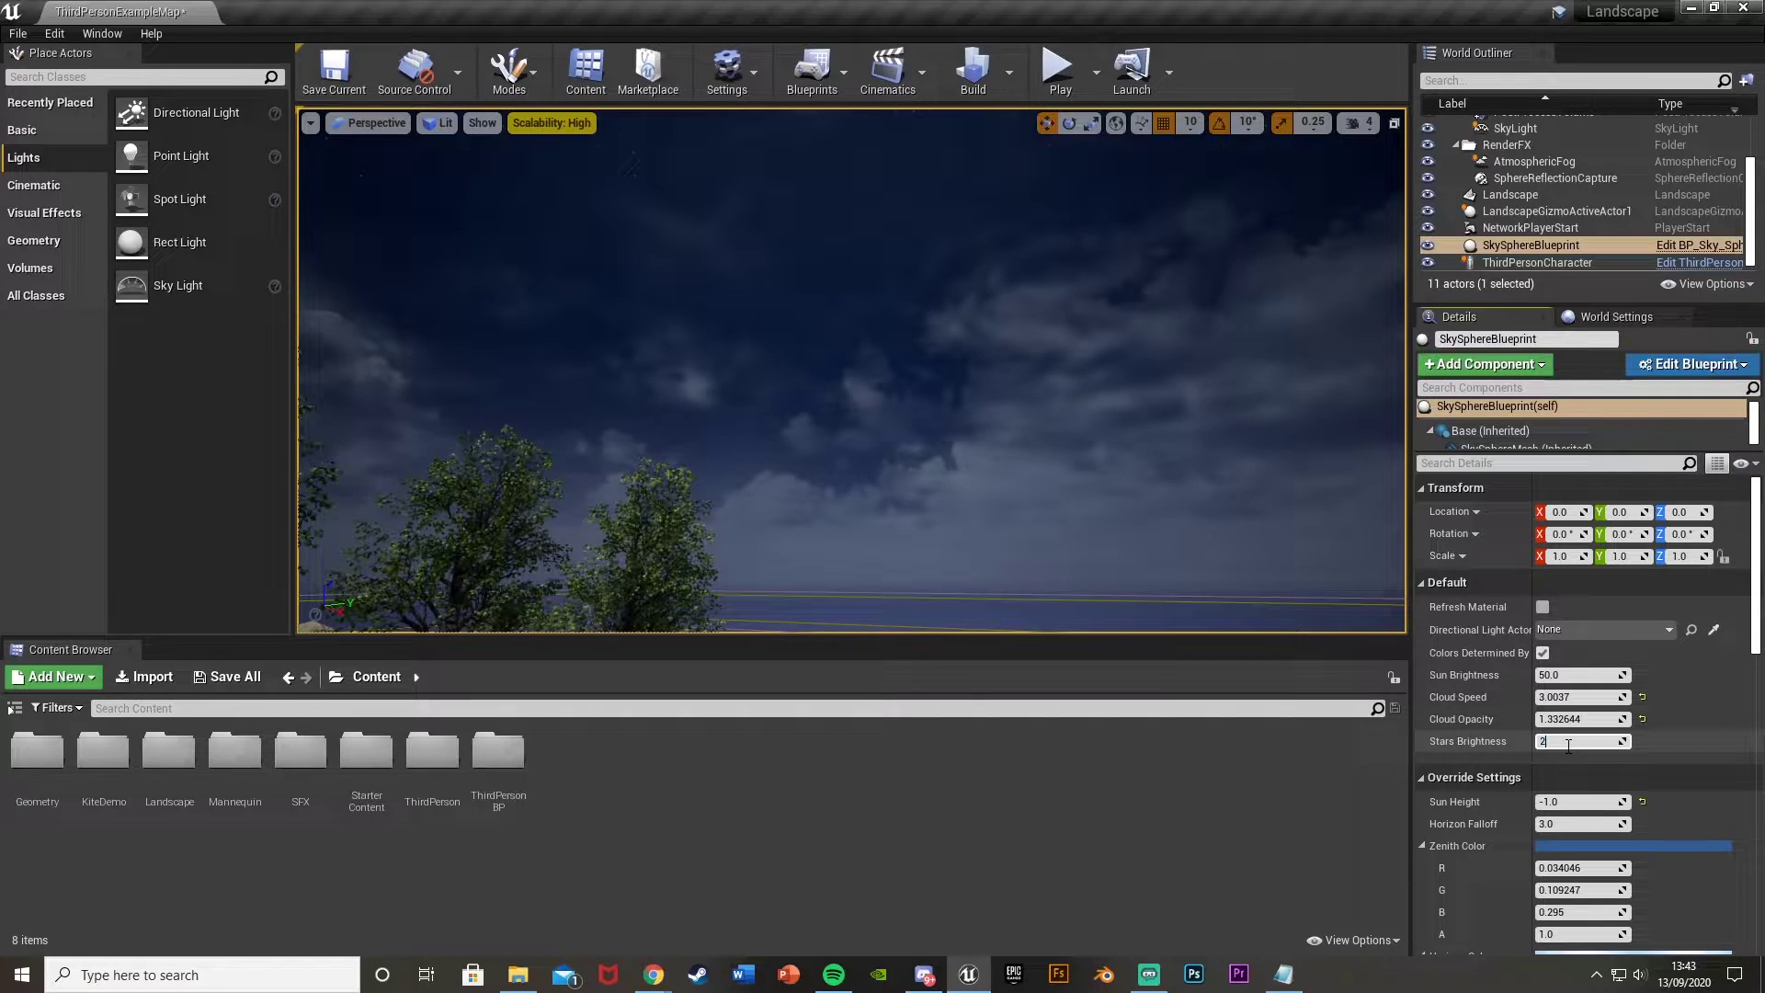
Step: Set the sky sphere's Stars Brightness to 1.5 and look over the starry sky
right_click_drag(1287, 515, 1252, 471)
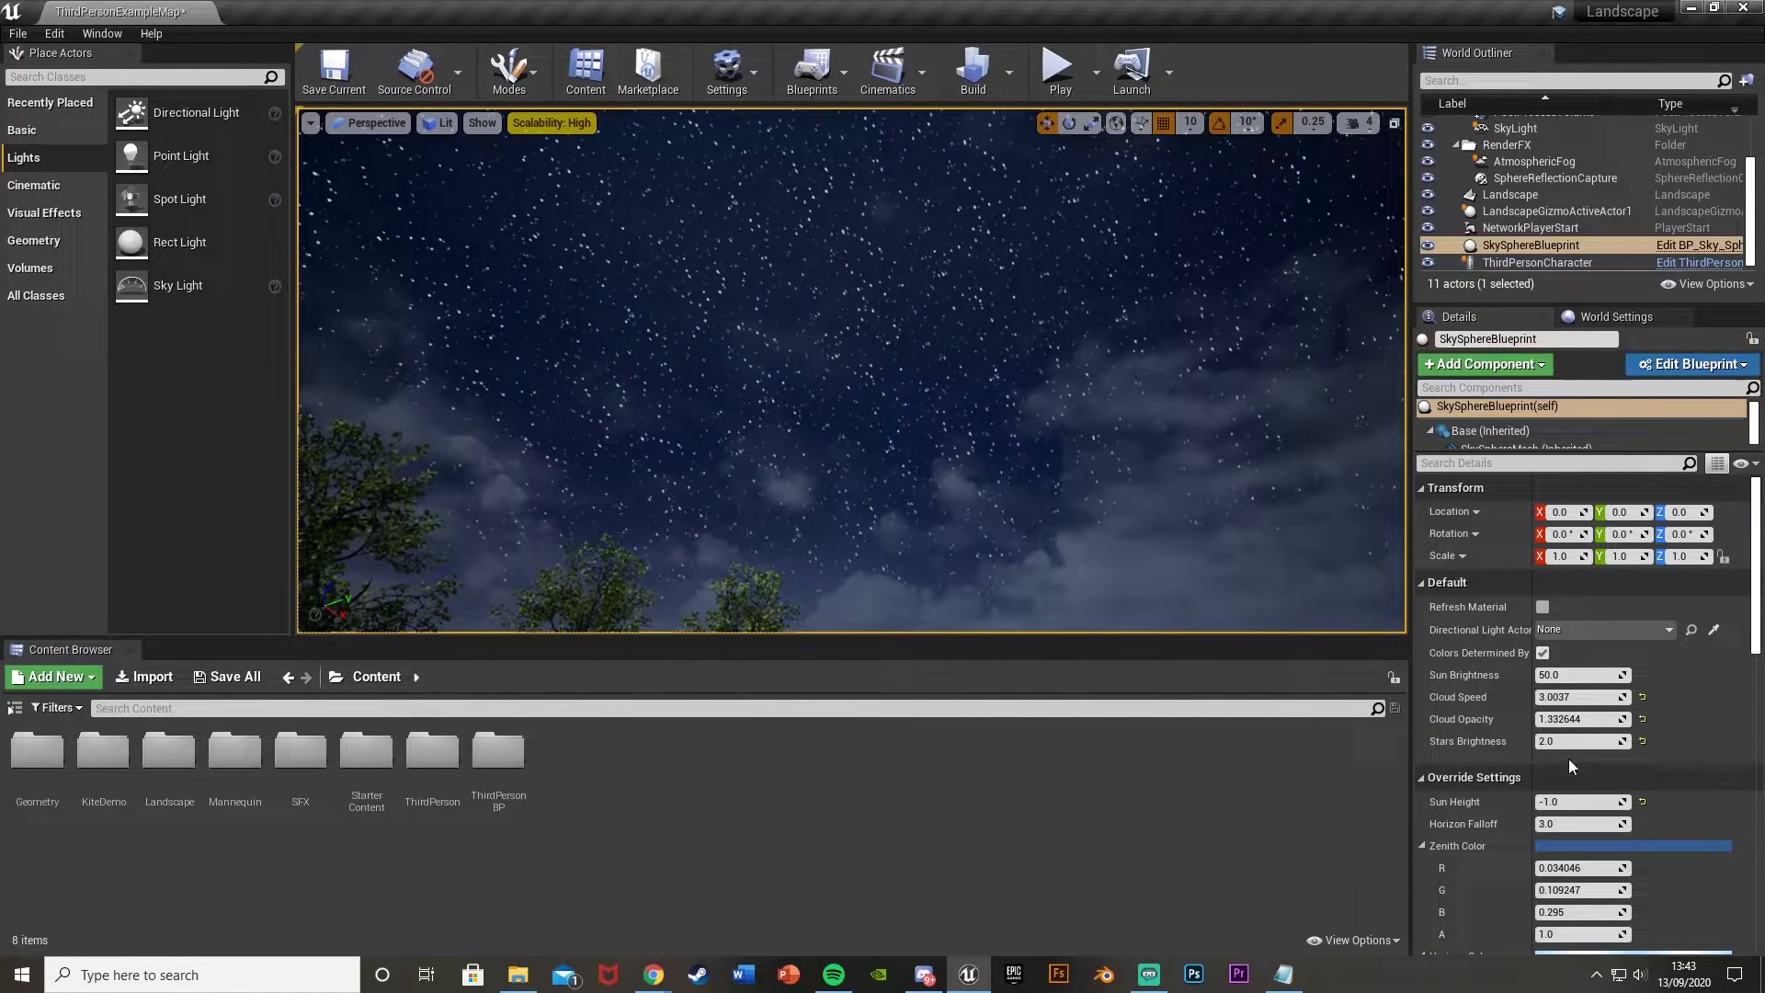
left_click(1591, 743)
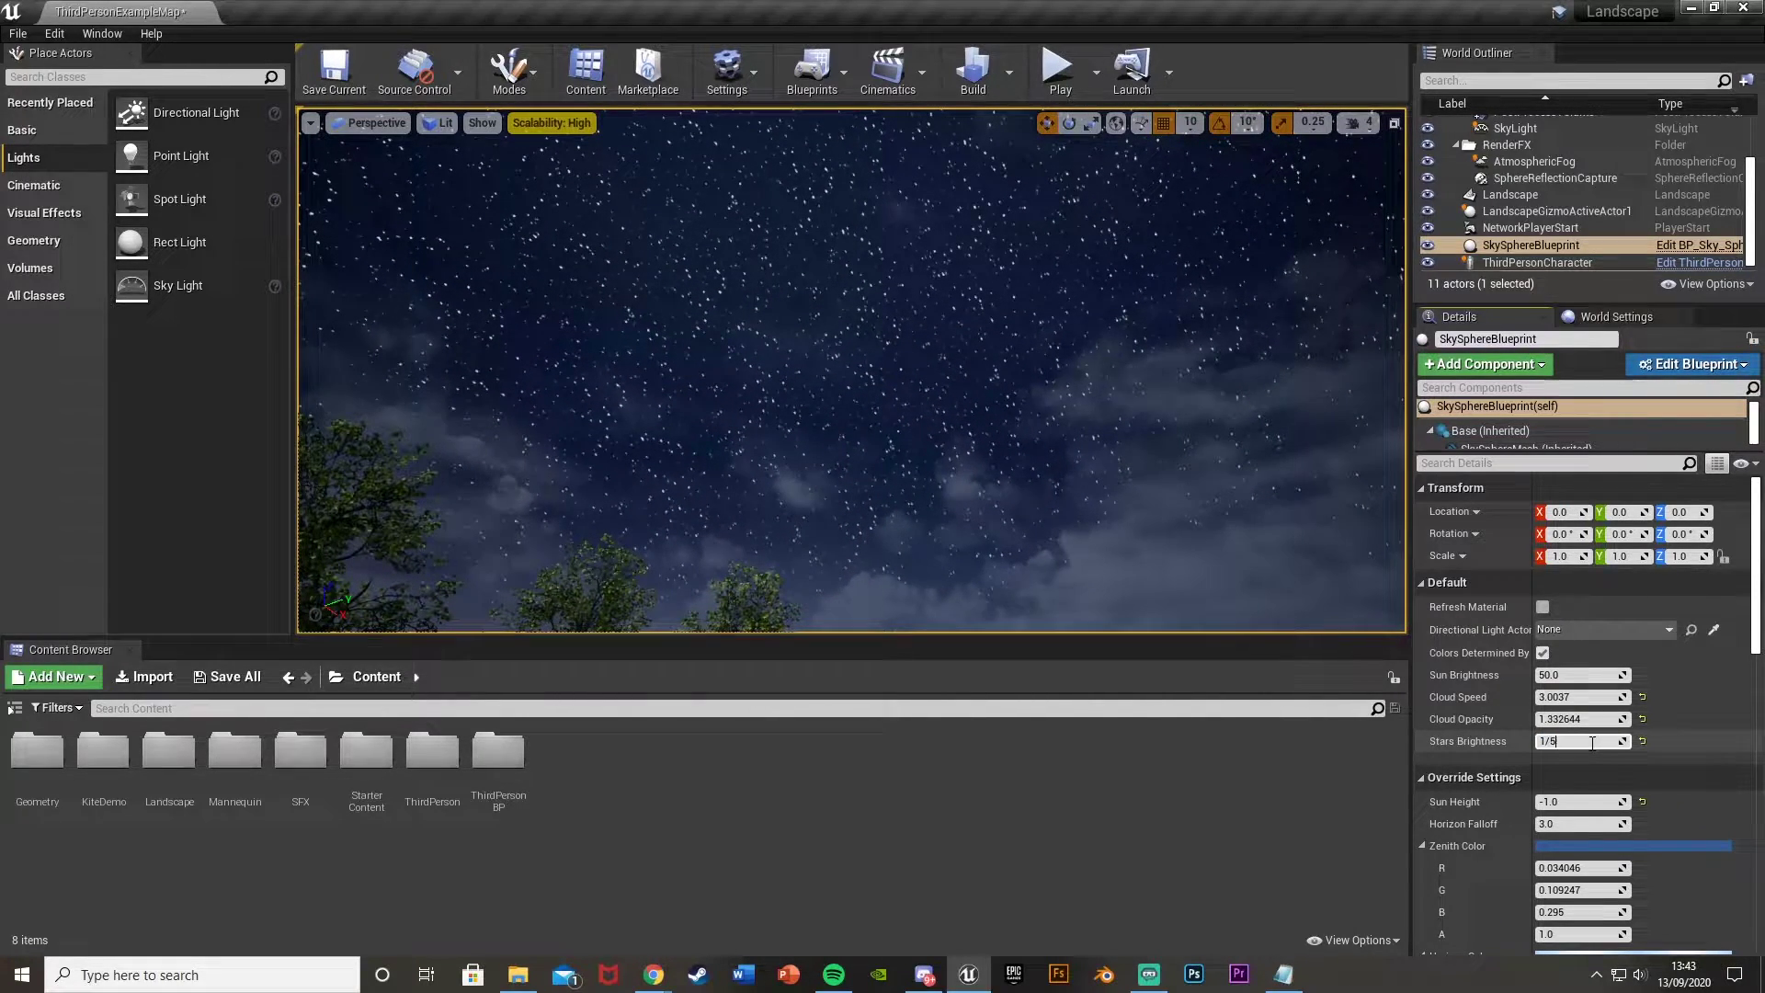
type("1.5")
key("Return")
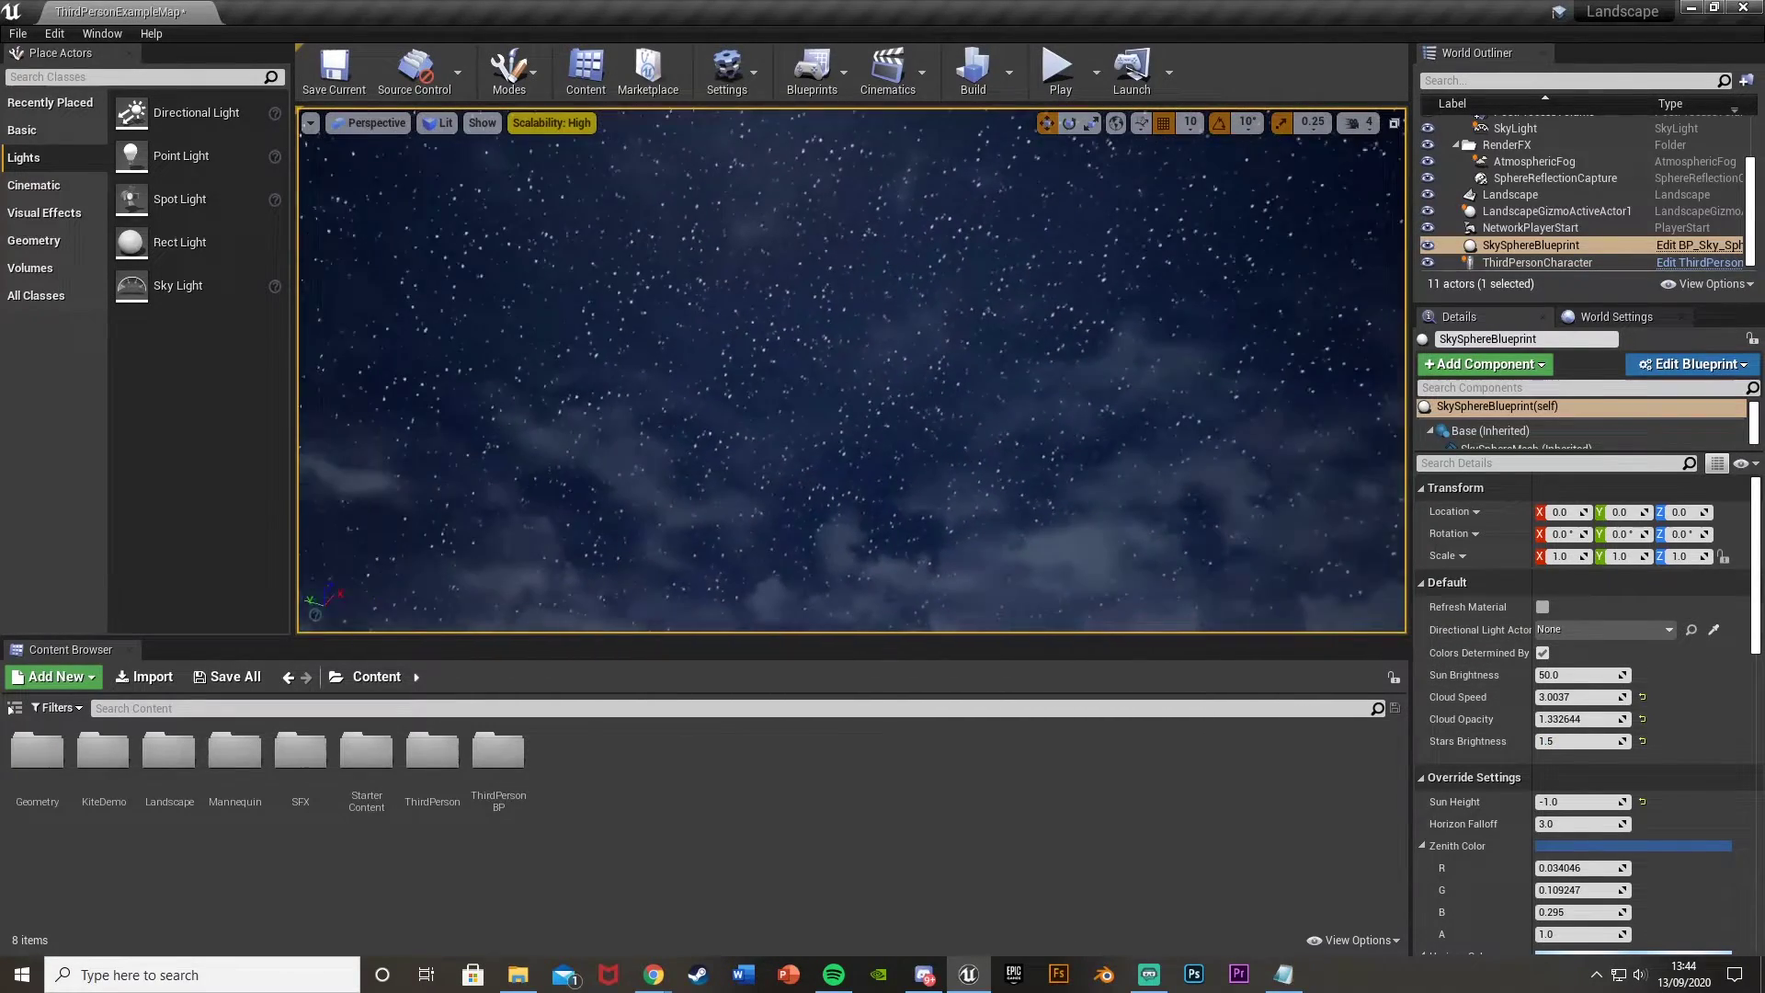
right_click_drag(1195, 460, 1215, 518)
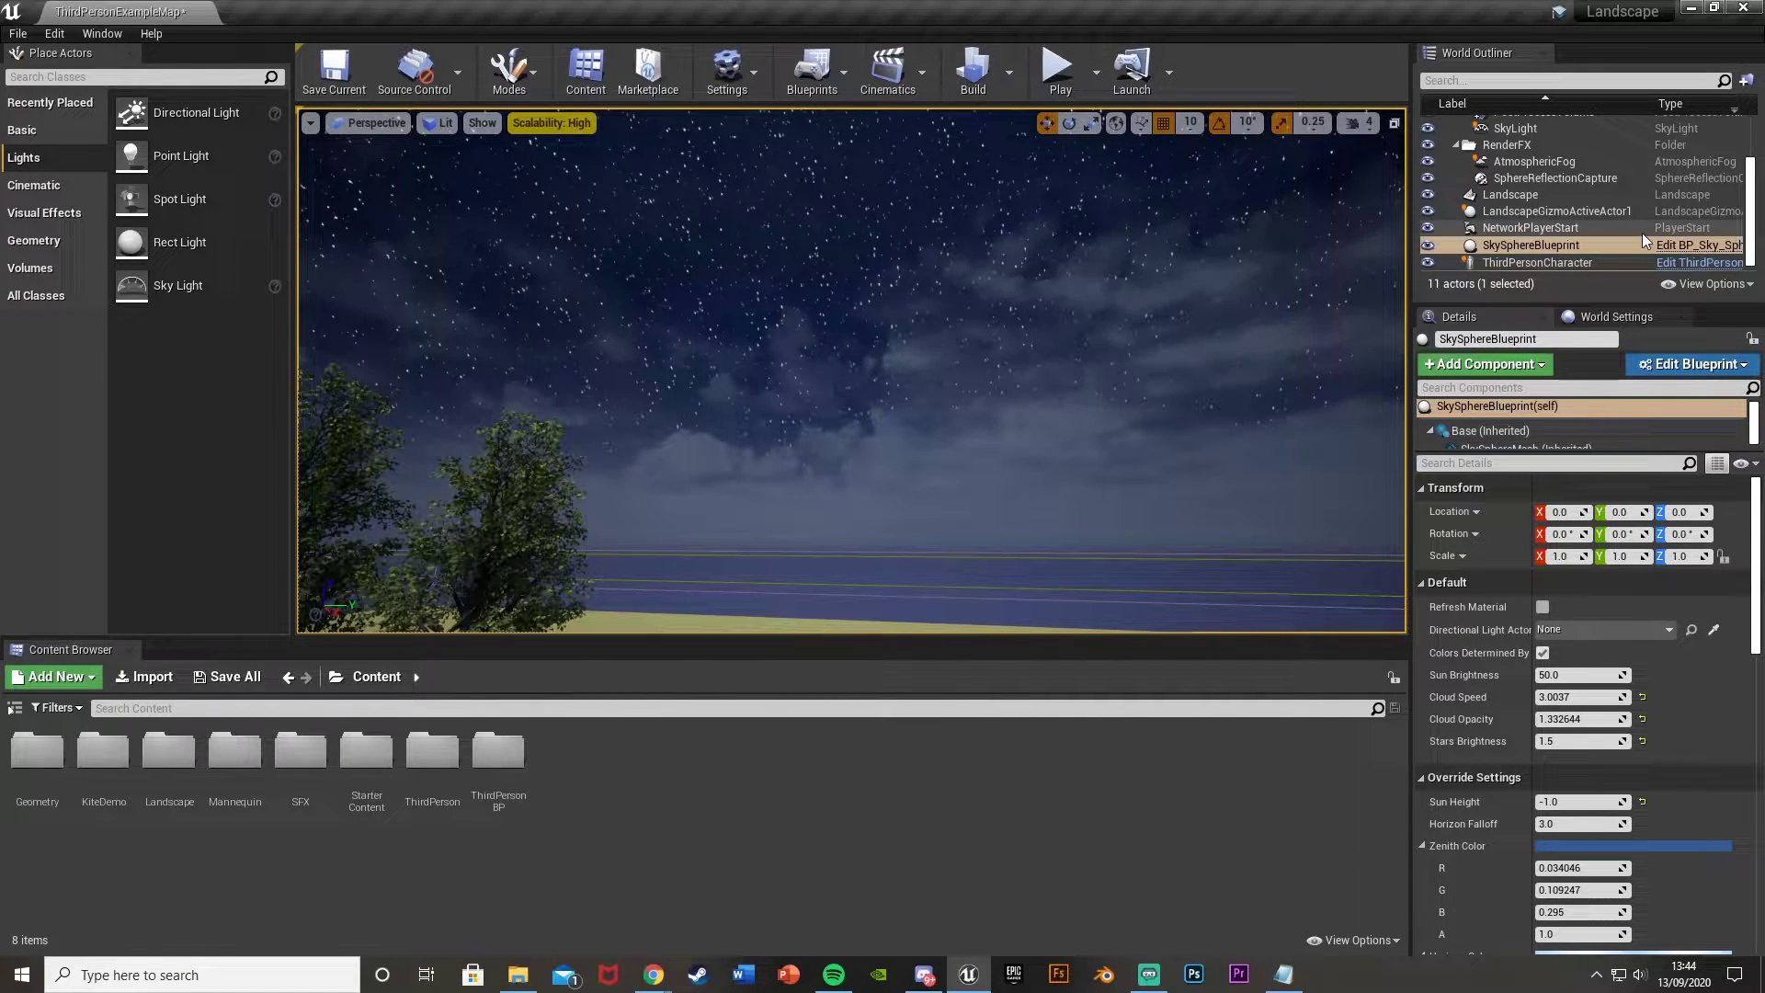
Step: Filter the PostProcessVolume's properties for brightness and set exposure Min Brightness to 4.7 and Max Brightness to 5.0
scroll(1626, 229, "up", 3)
left_click(1563, 191)
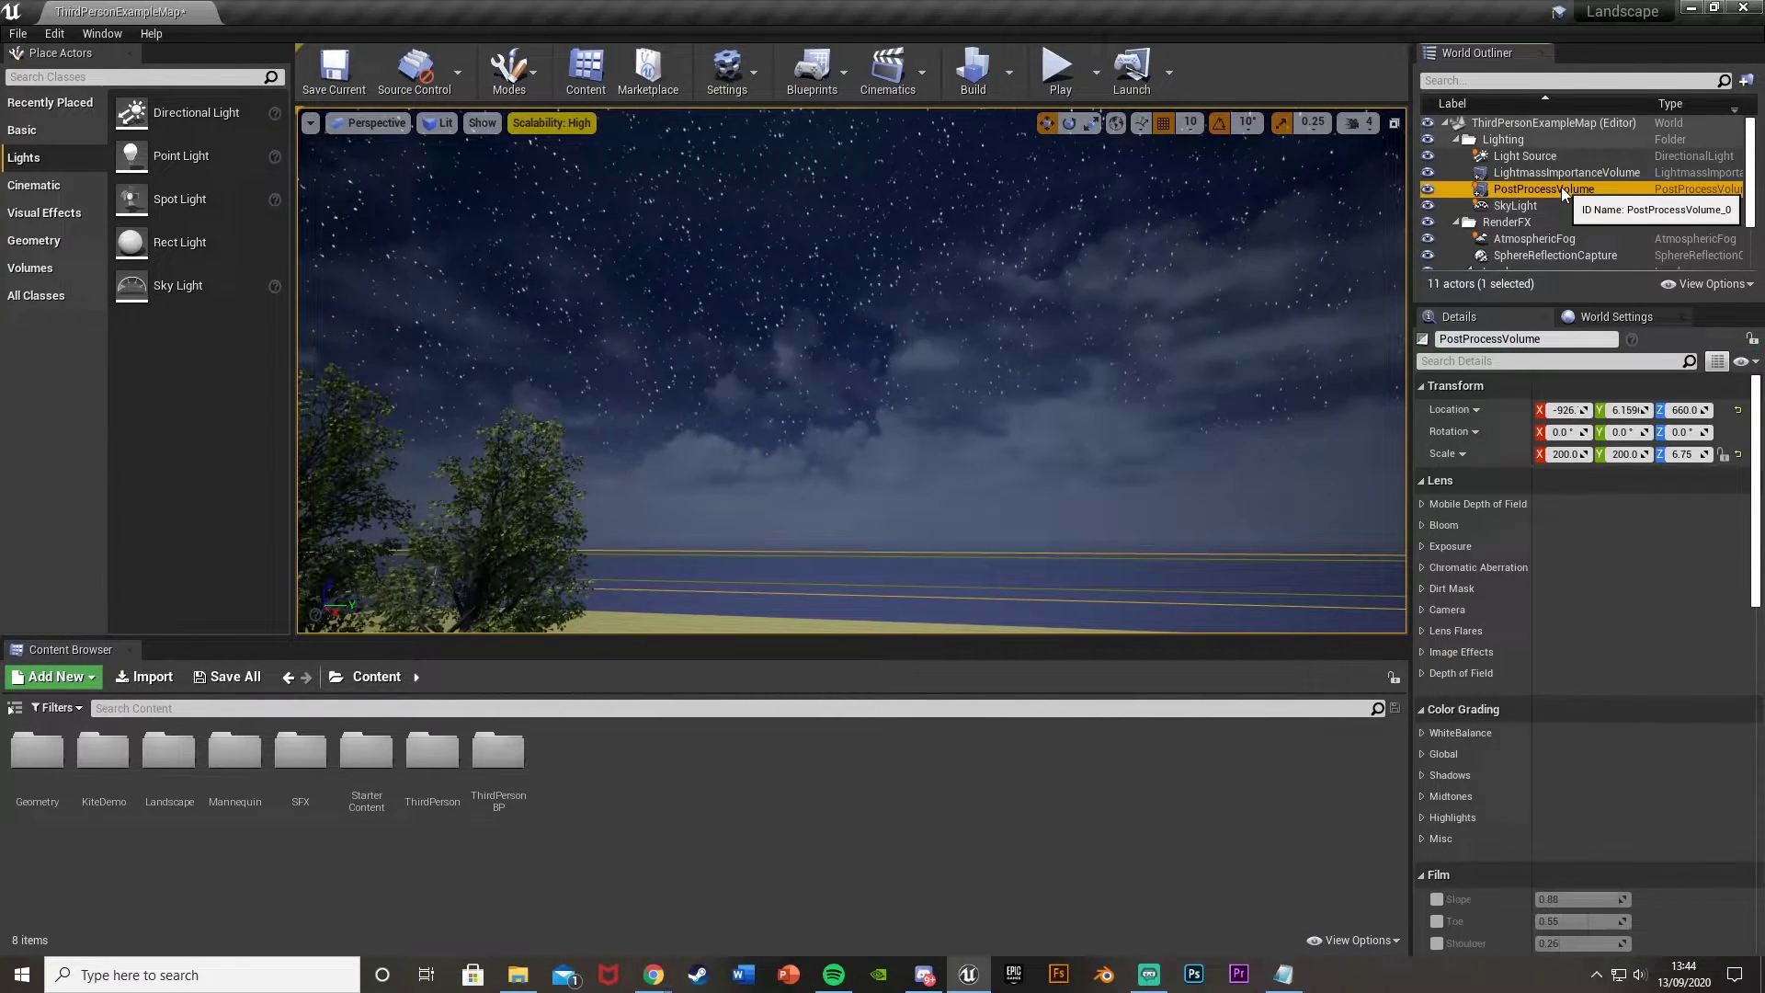
left_click(1507, 361)
type("brigh")
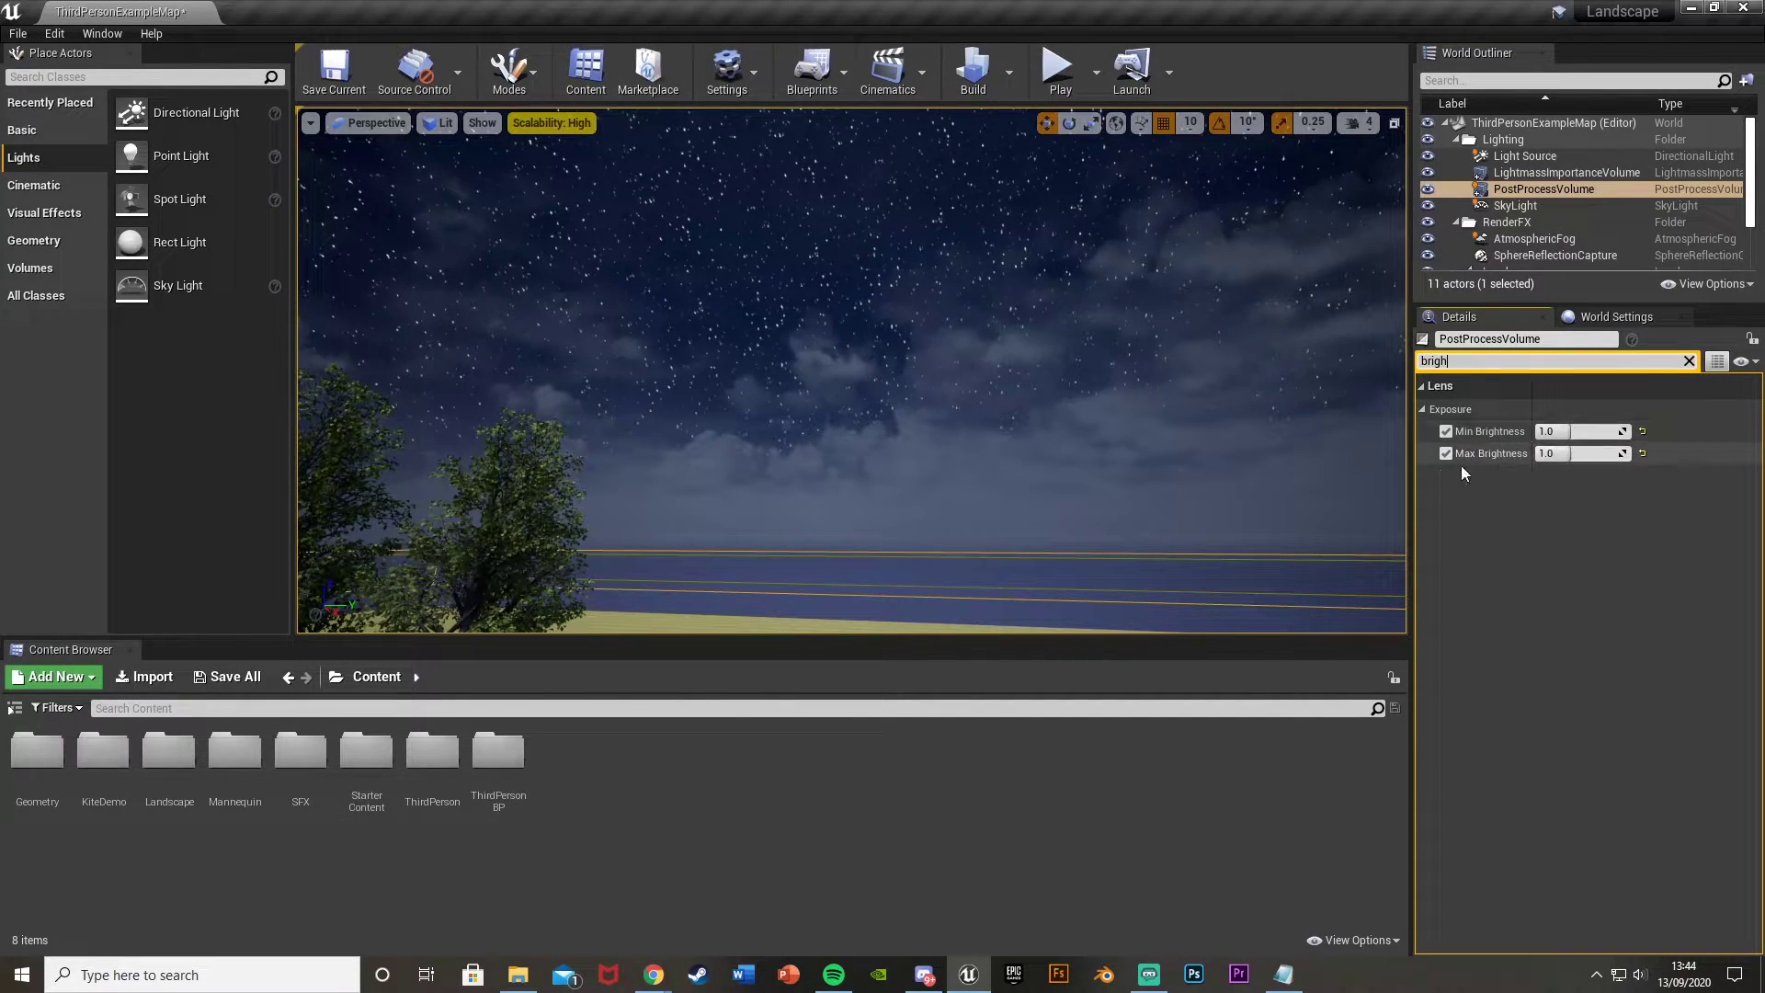
left_click(1566, 436)
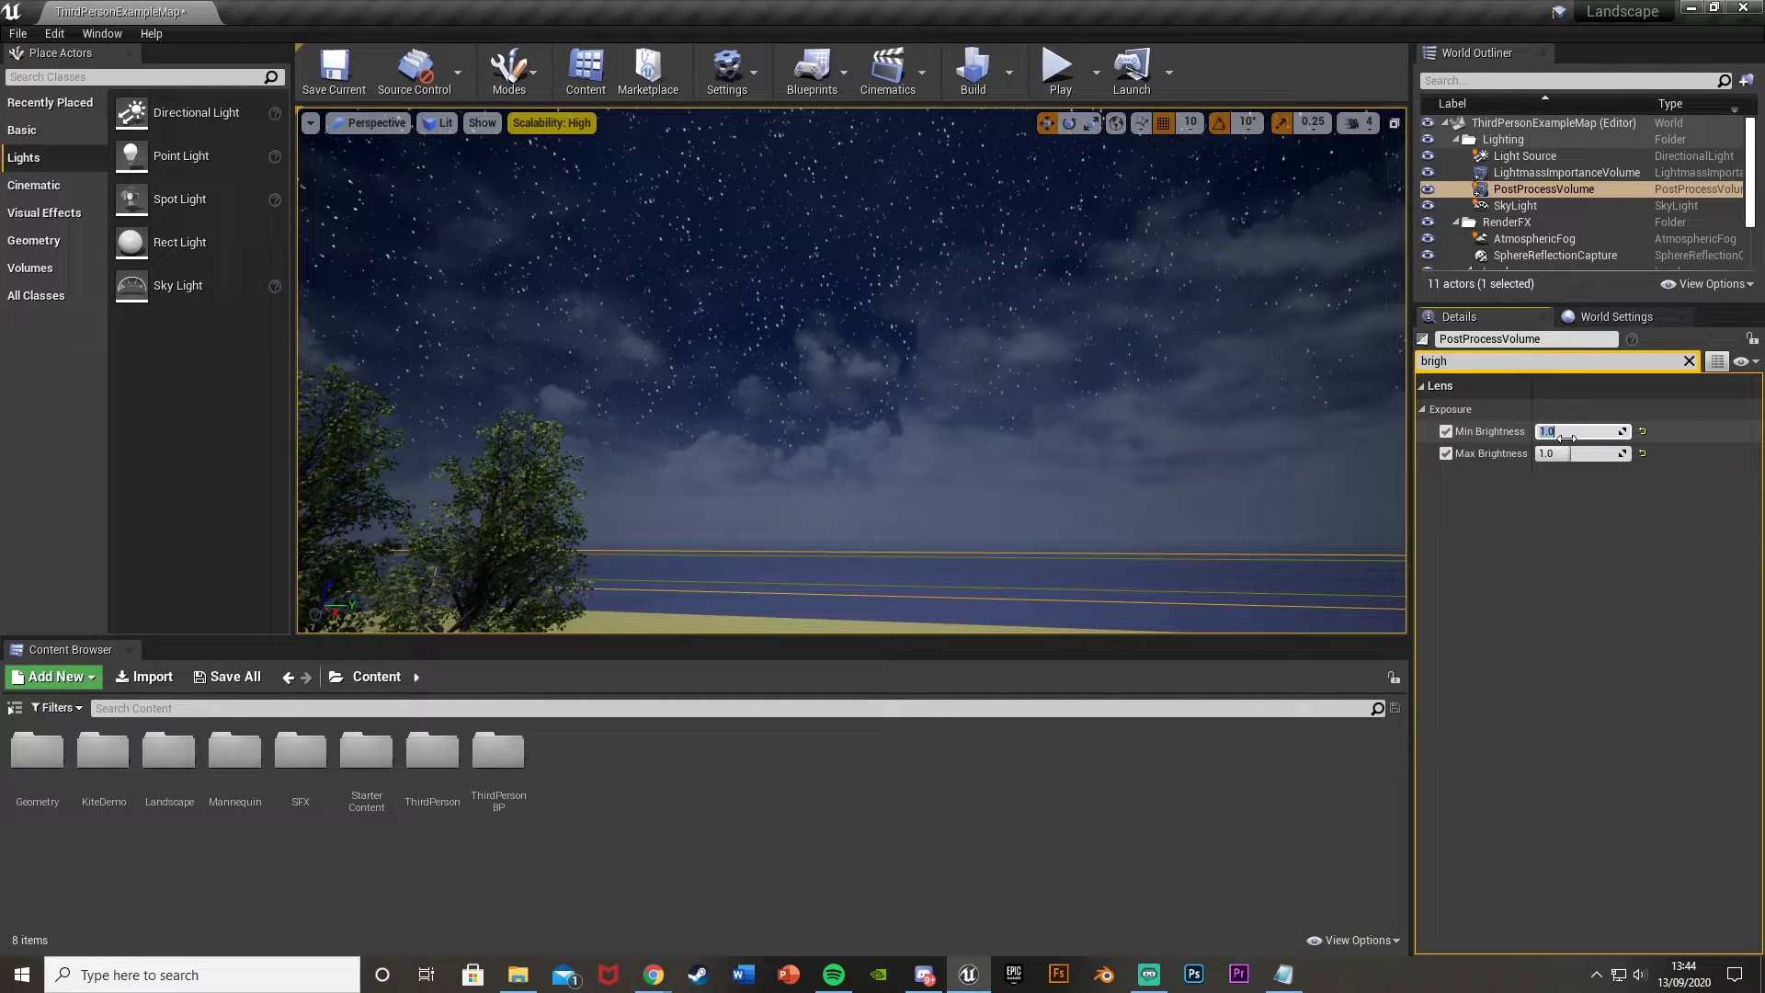
type("4.7")
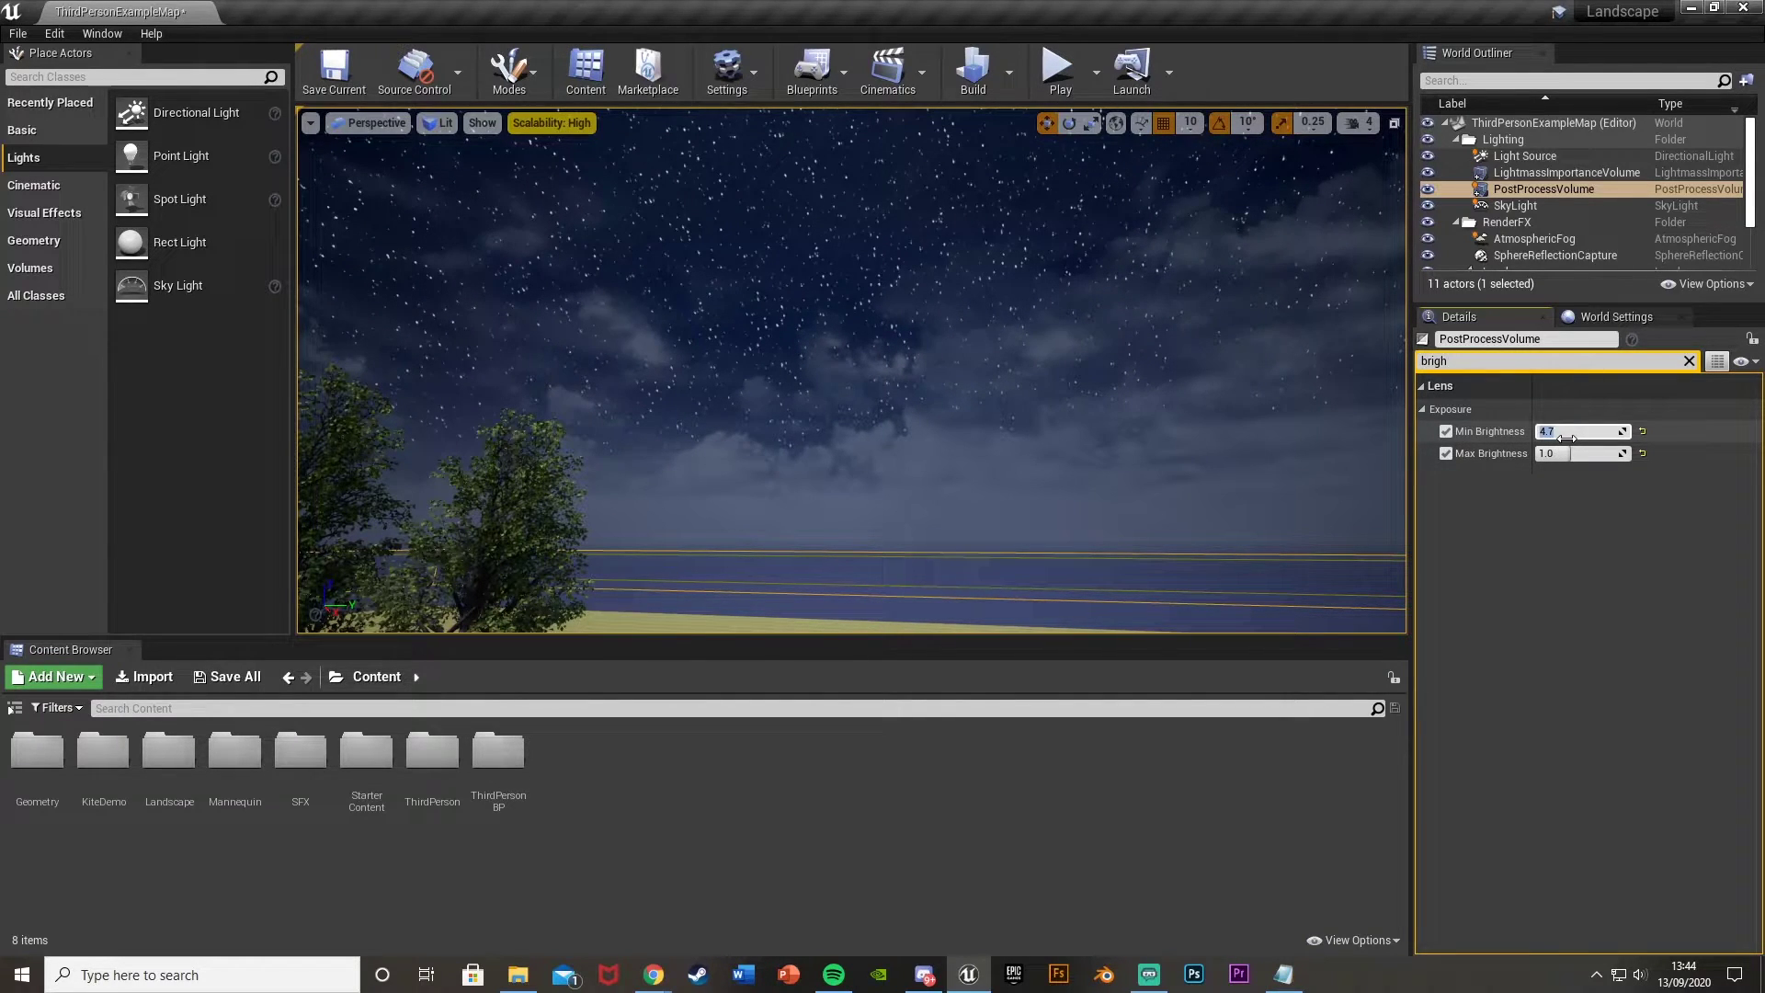
left_click(1571, 453)
type("5")
key("Return")
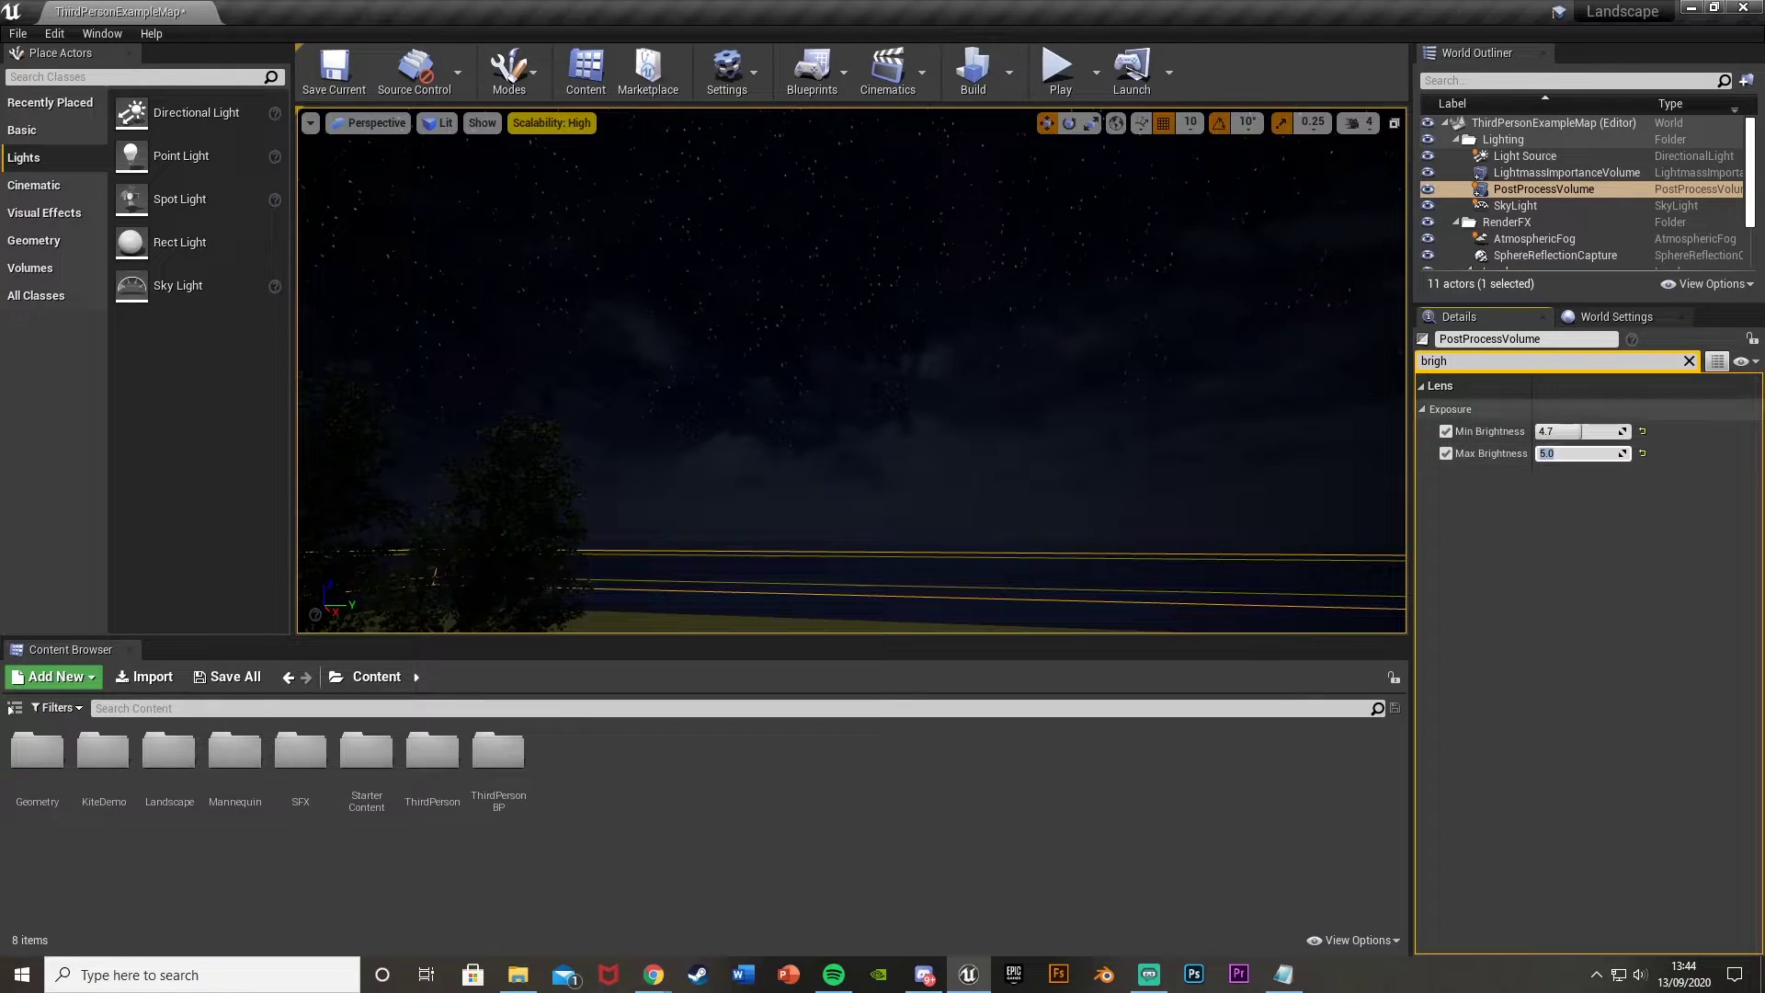
Step: Set the PostProcessVolume's Min Brightness to 4.8, check the darkened landscape, and clear the property filter
right_click_drag(1268, 395, 974, 390)
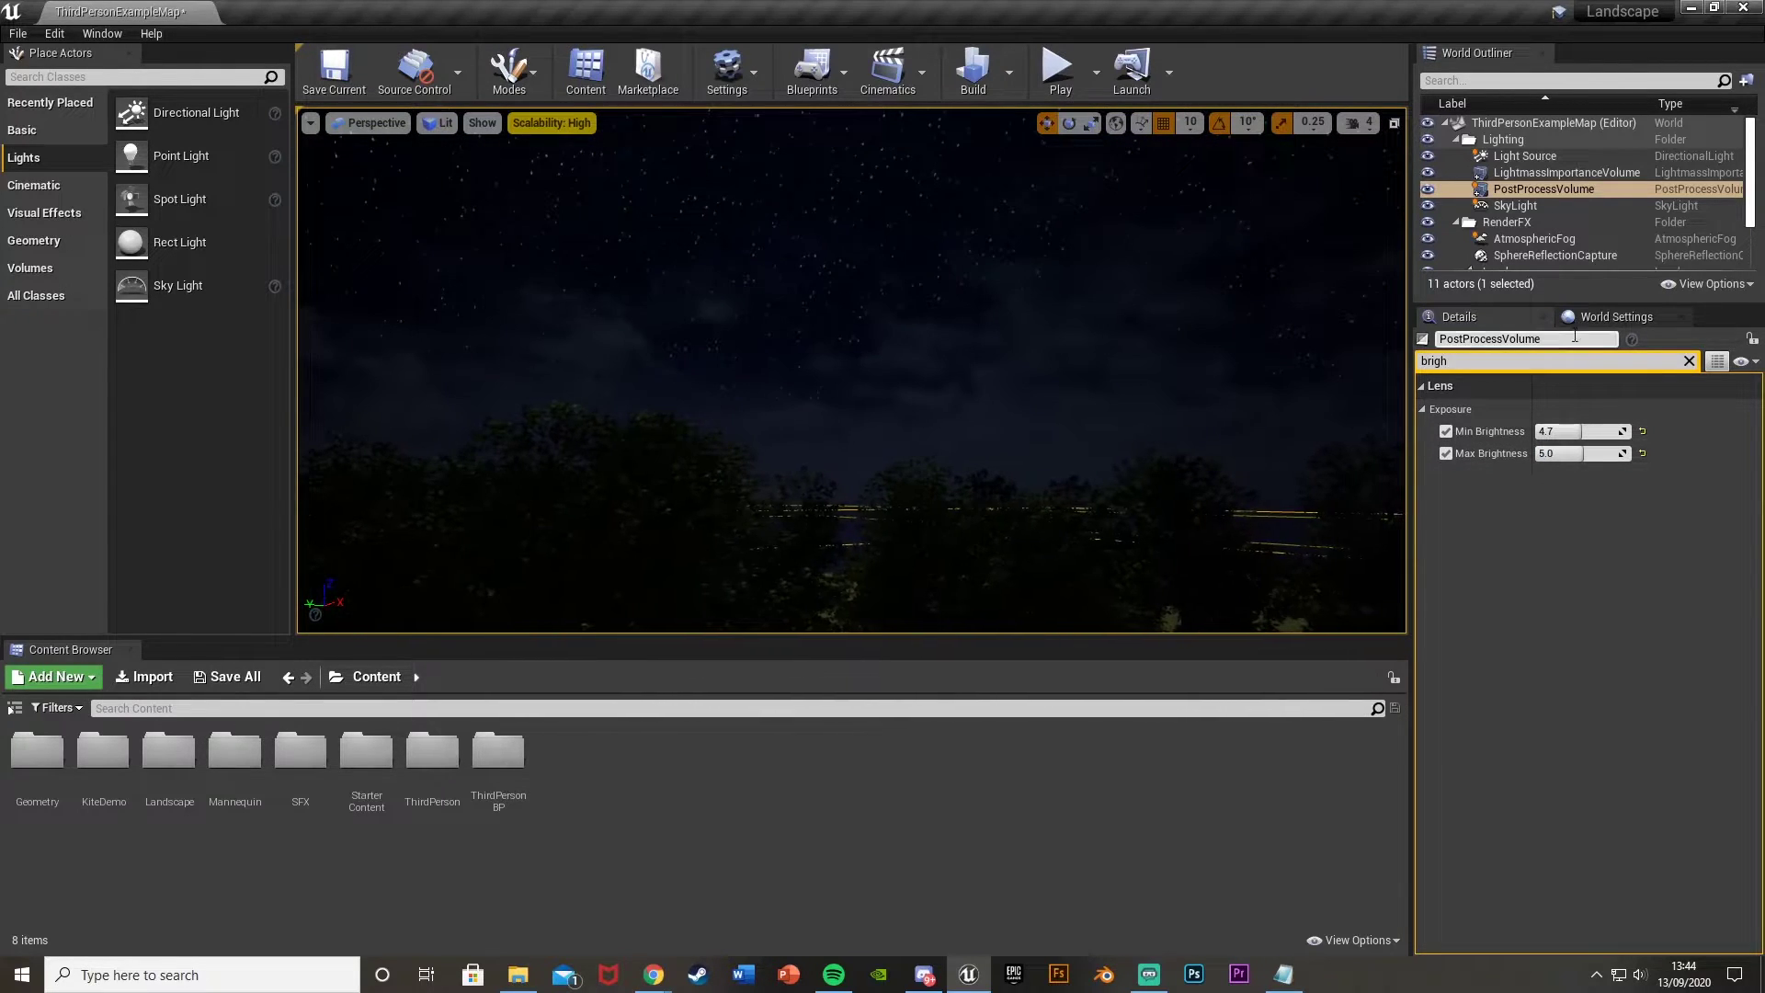
left_click(1572, 431)
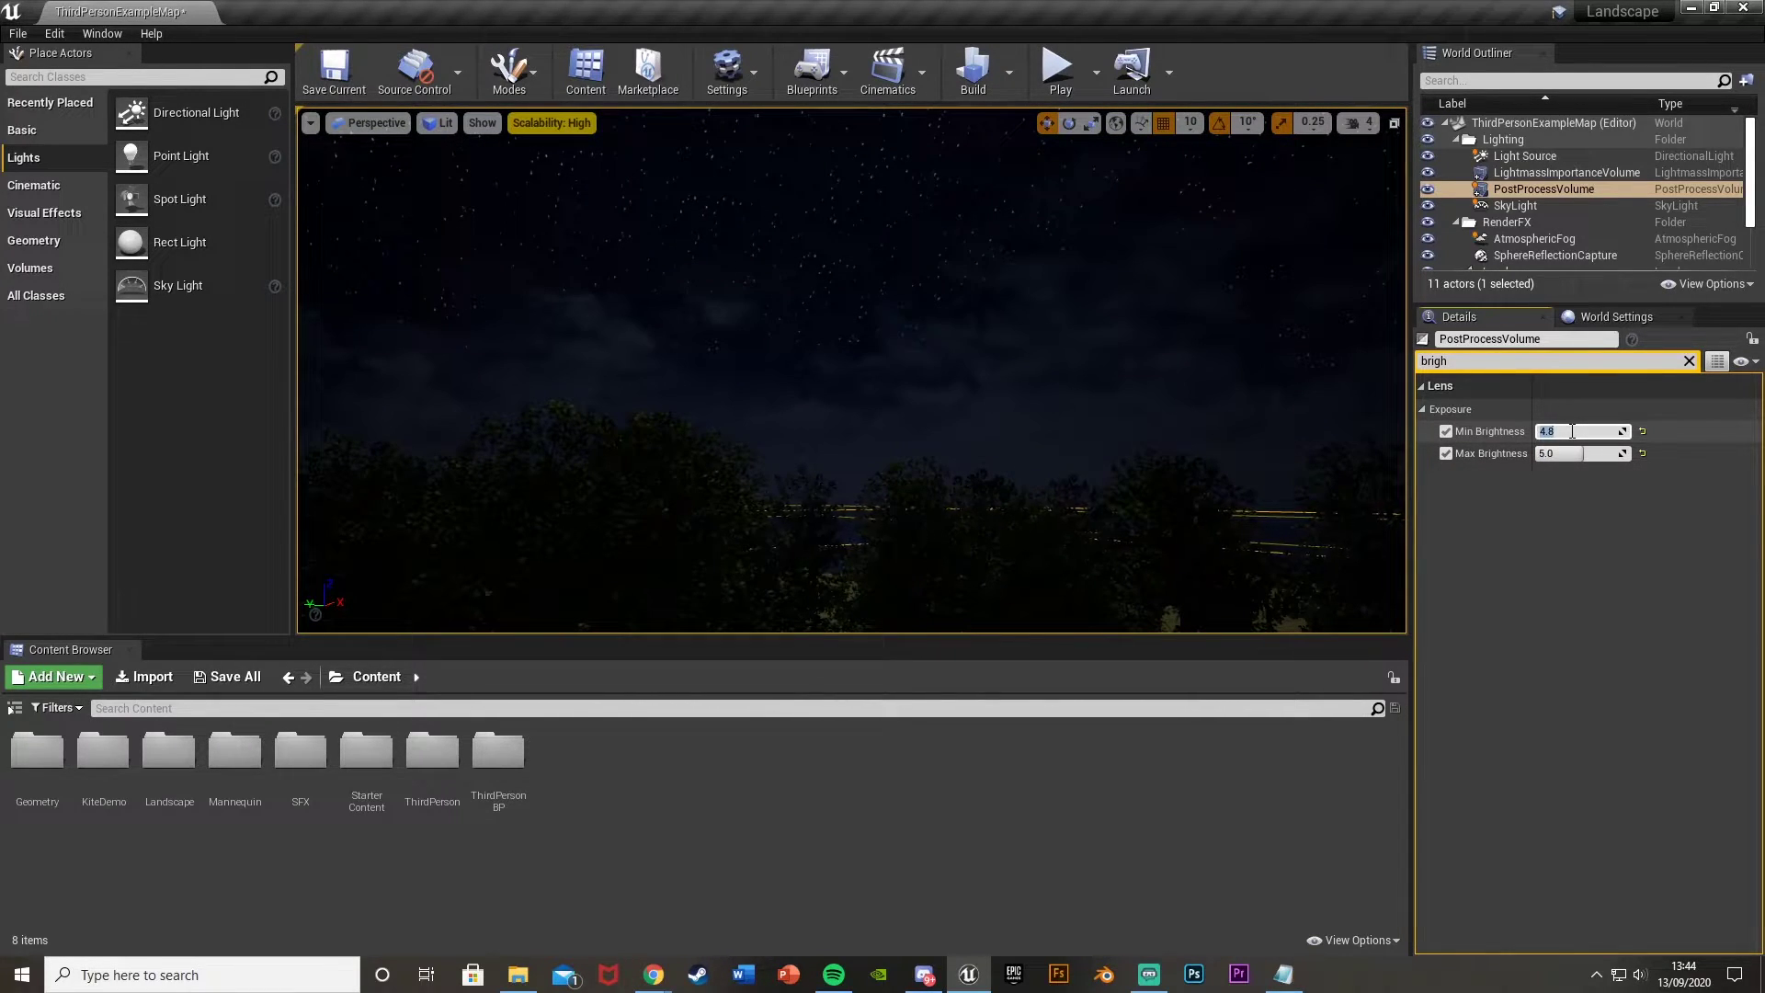
right_click_drag(1268, 368, 782, 404)
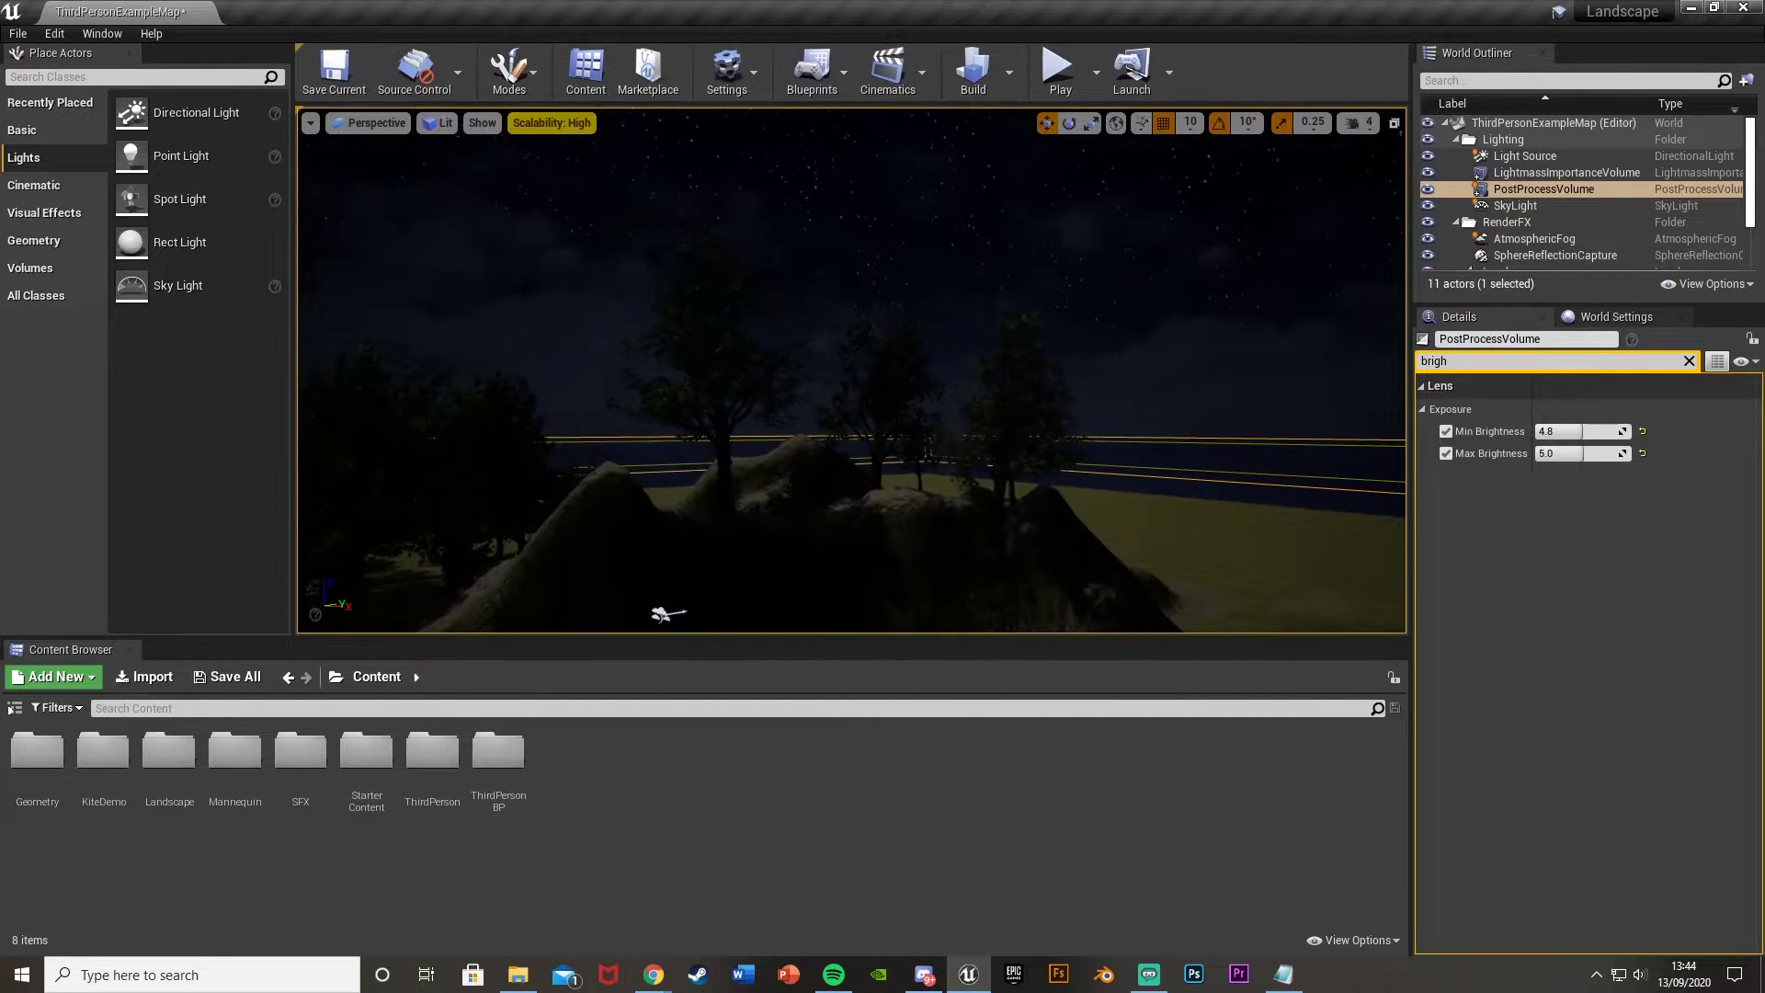
left_click_drag(669, 613, 555, 609)
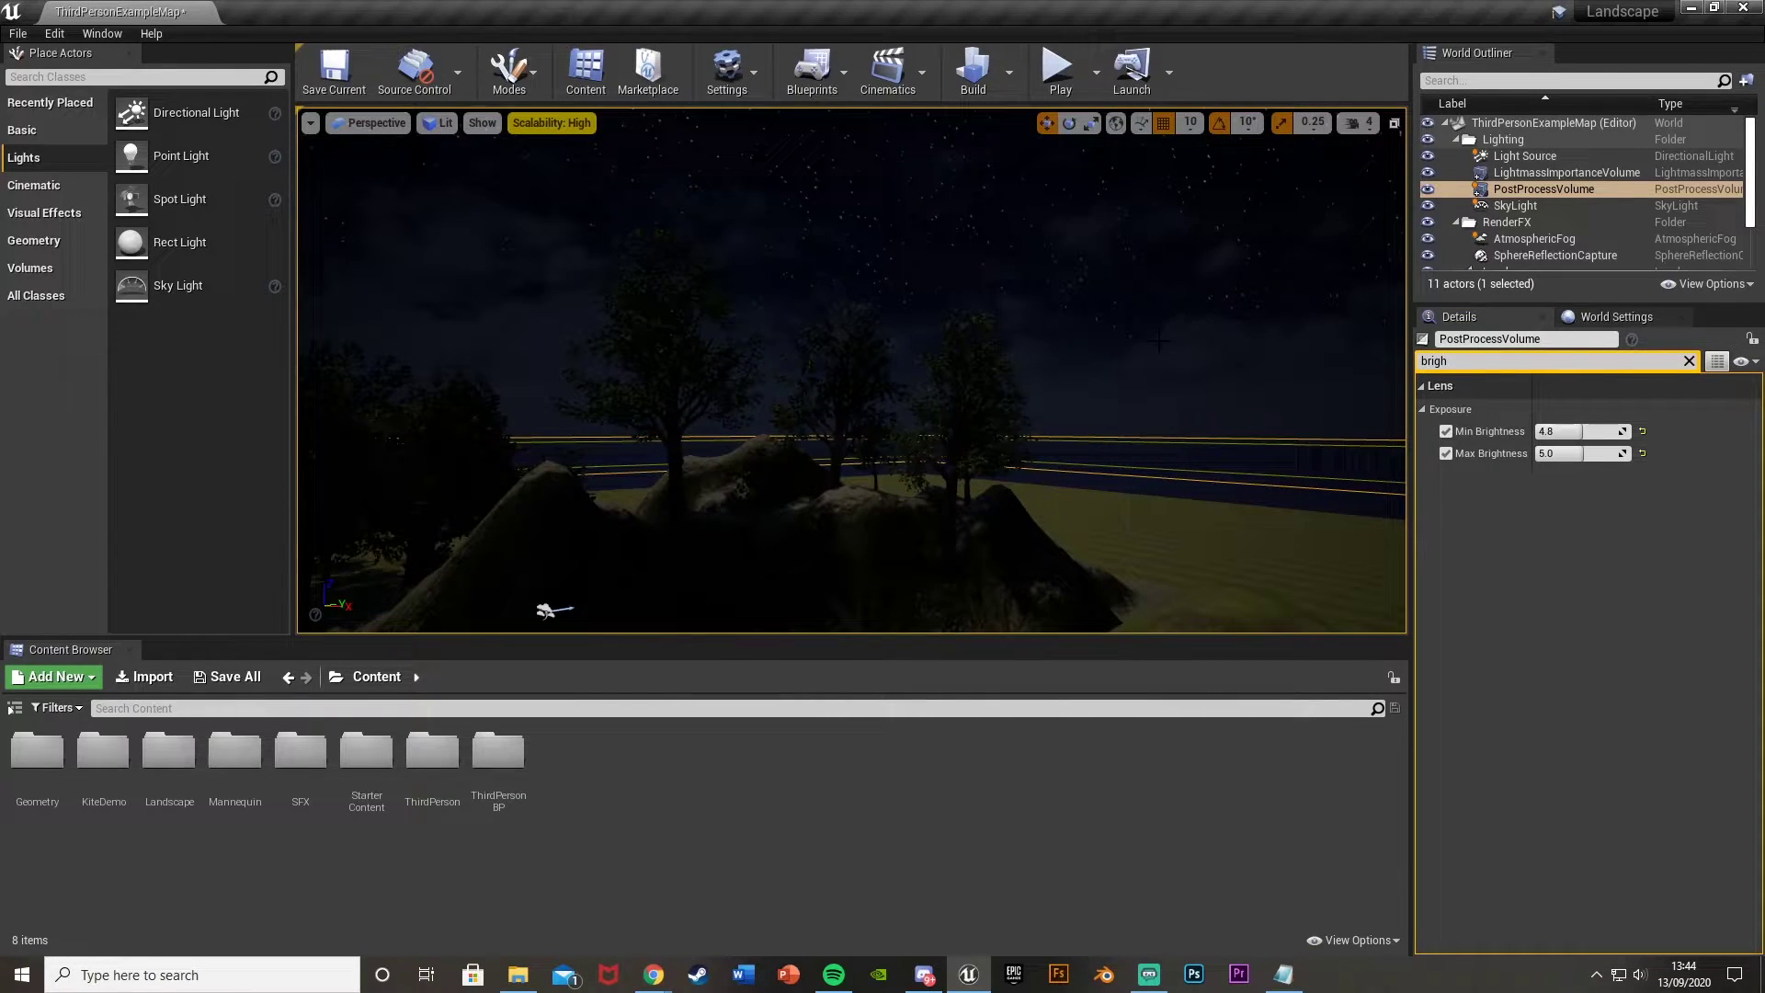
right_click_drag(1160, 345, 956, 345)
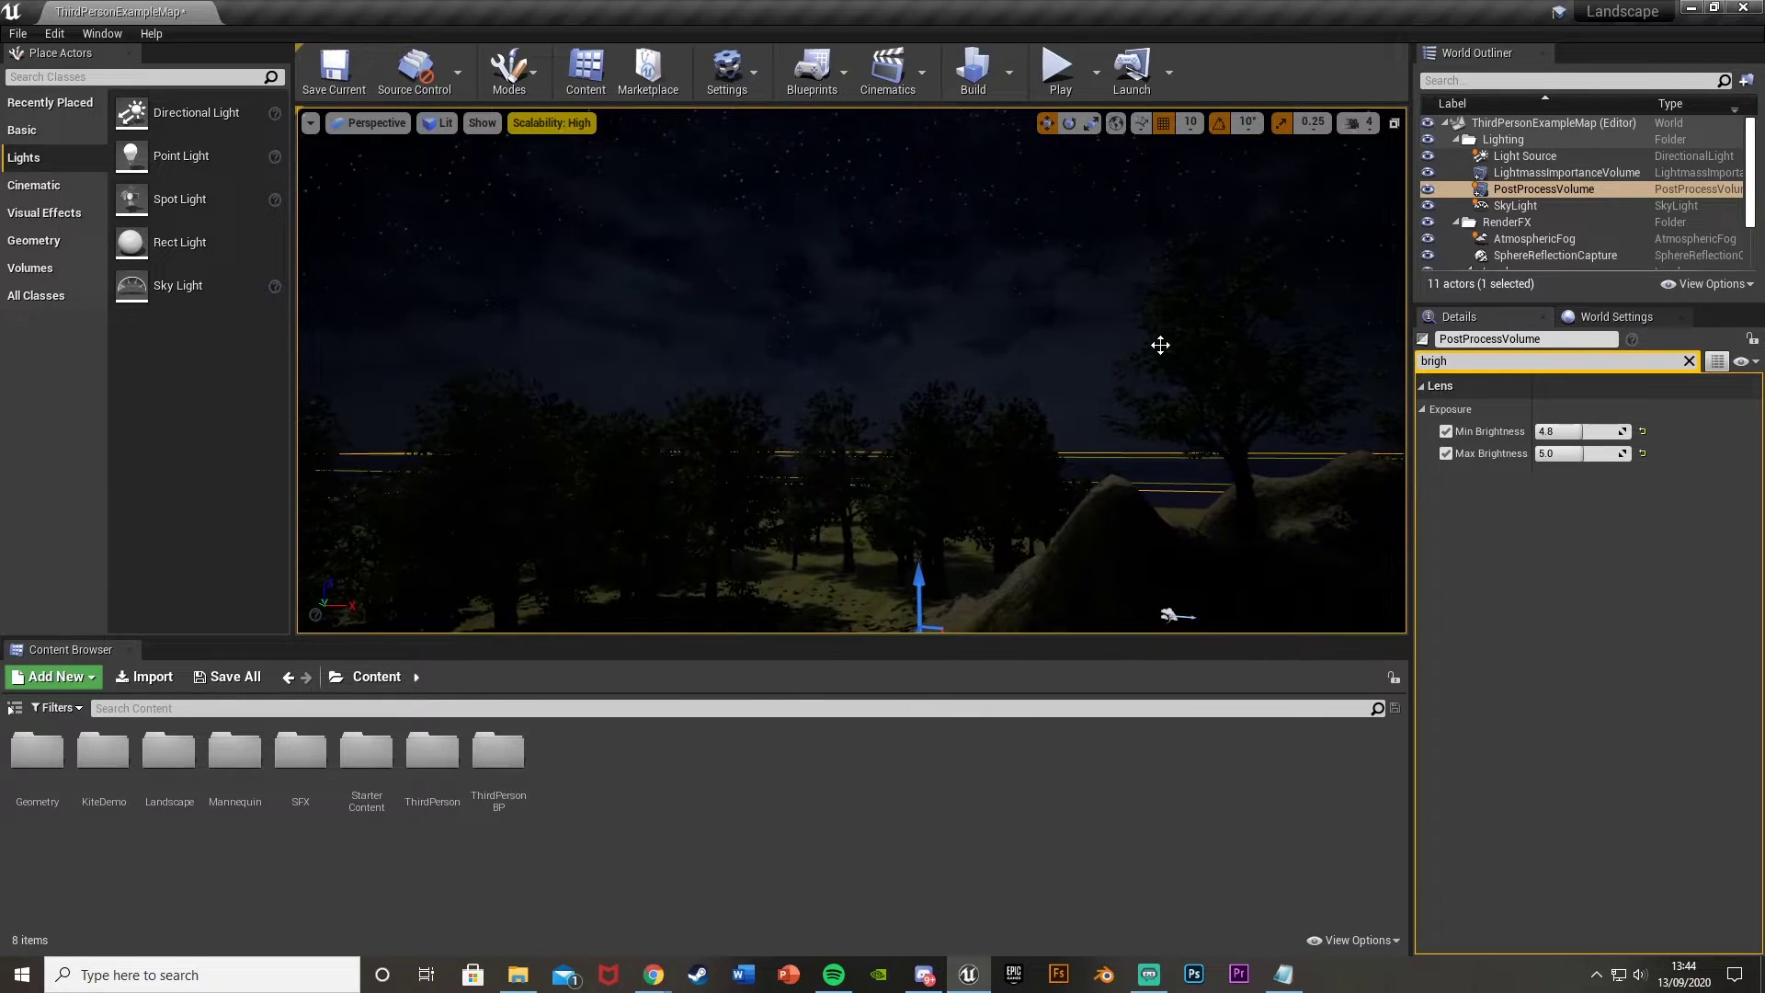
right_click_drag(1160, 345, 1471, 349)
left_click_drag(302, 625, 302, 625)
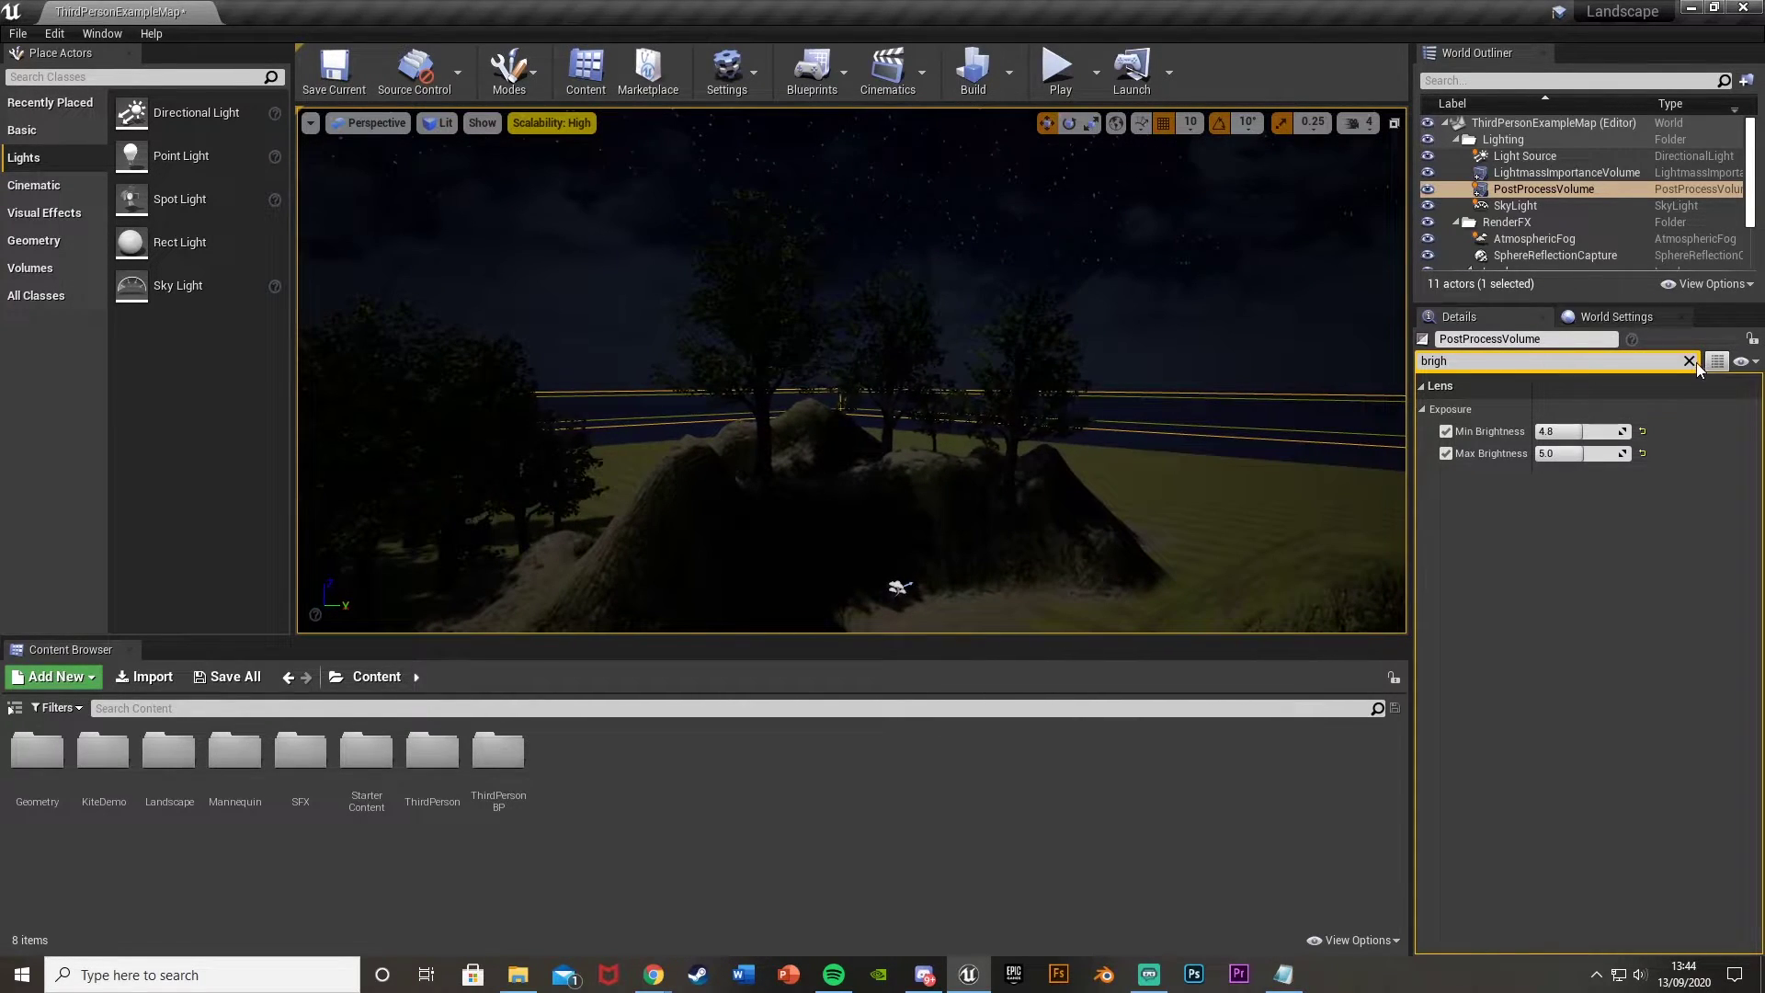
left_click(1689, 361)
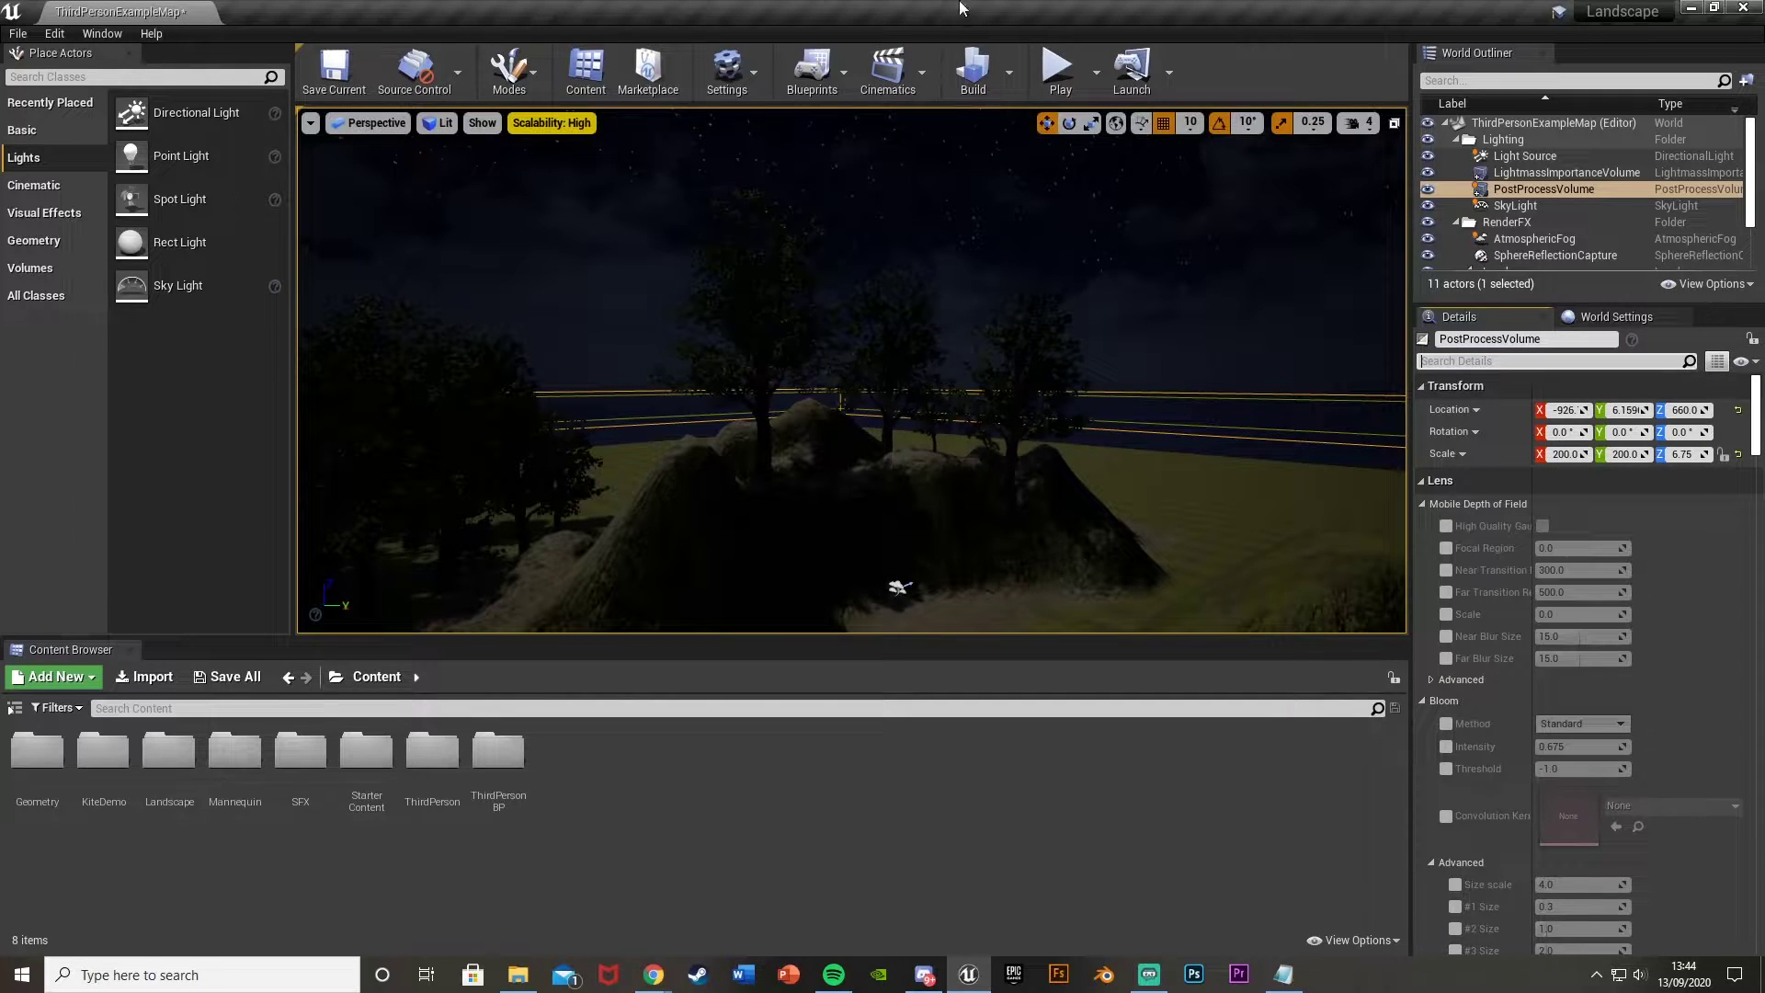
Step: Playtest the level by running and jumping across the dark landscape, and end the play session
left_click(1061, 73)
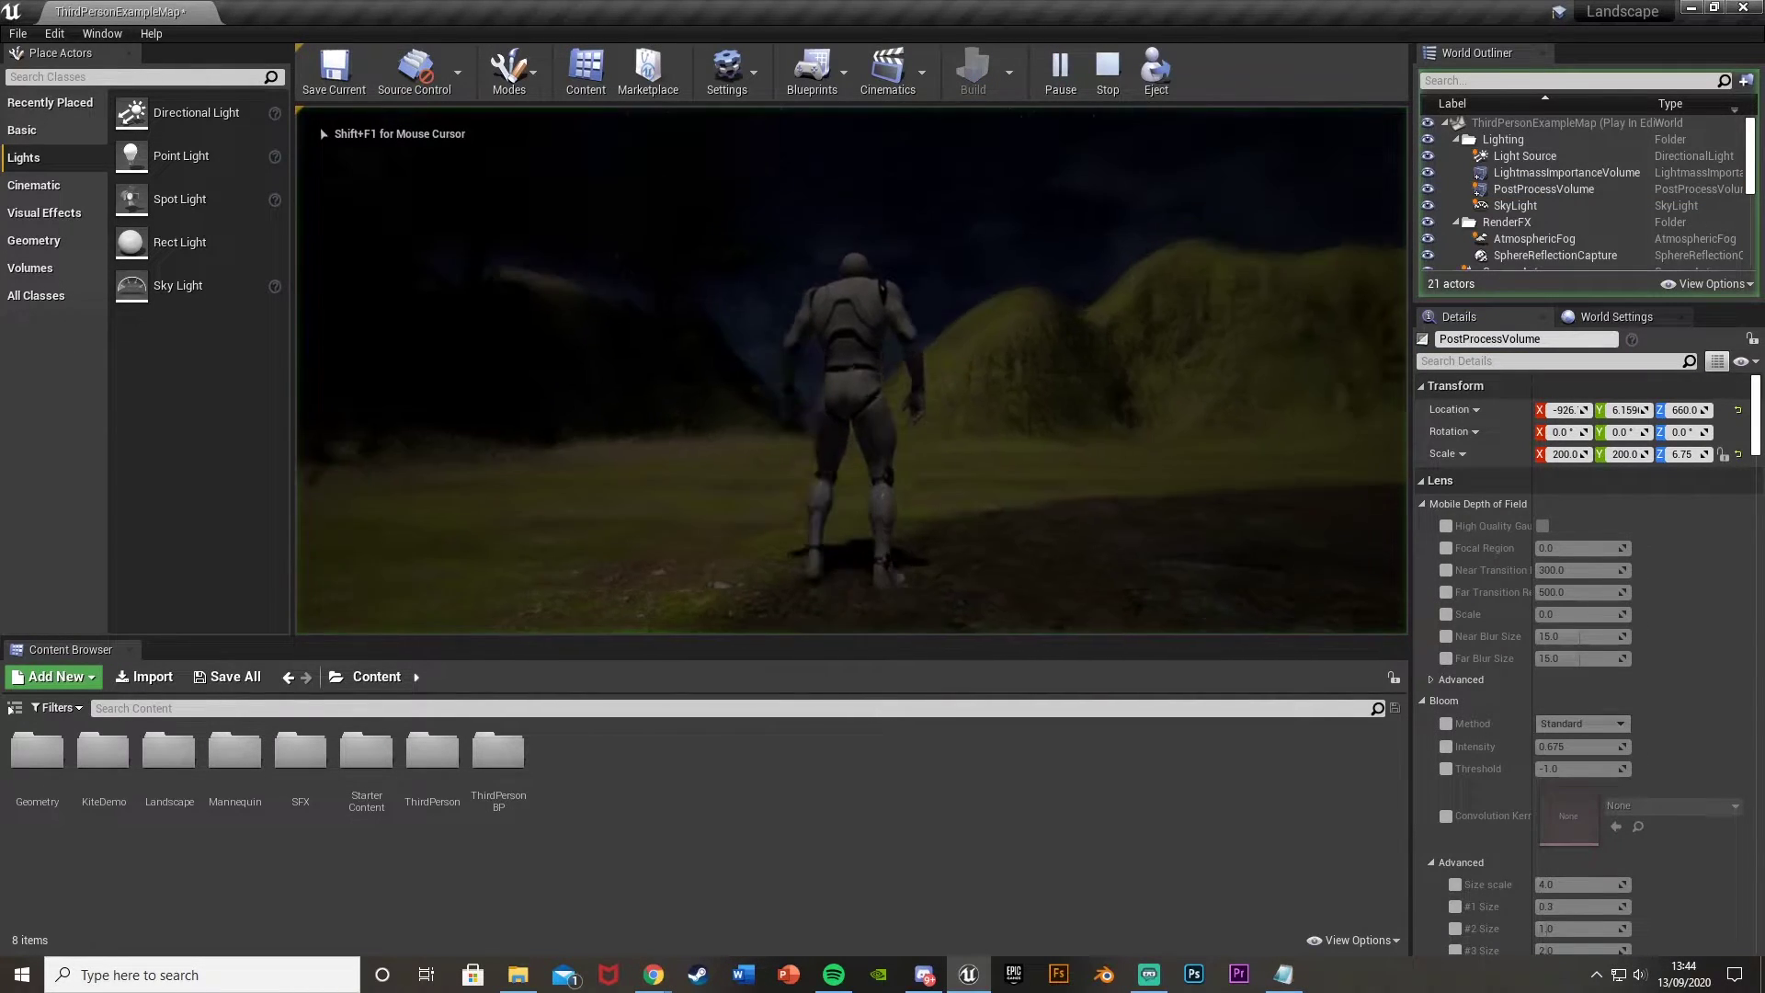
key("w")
key("w")
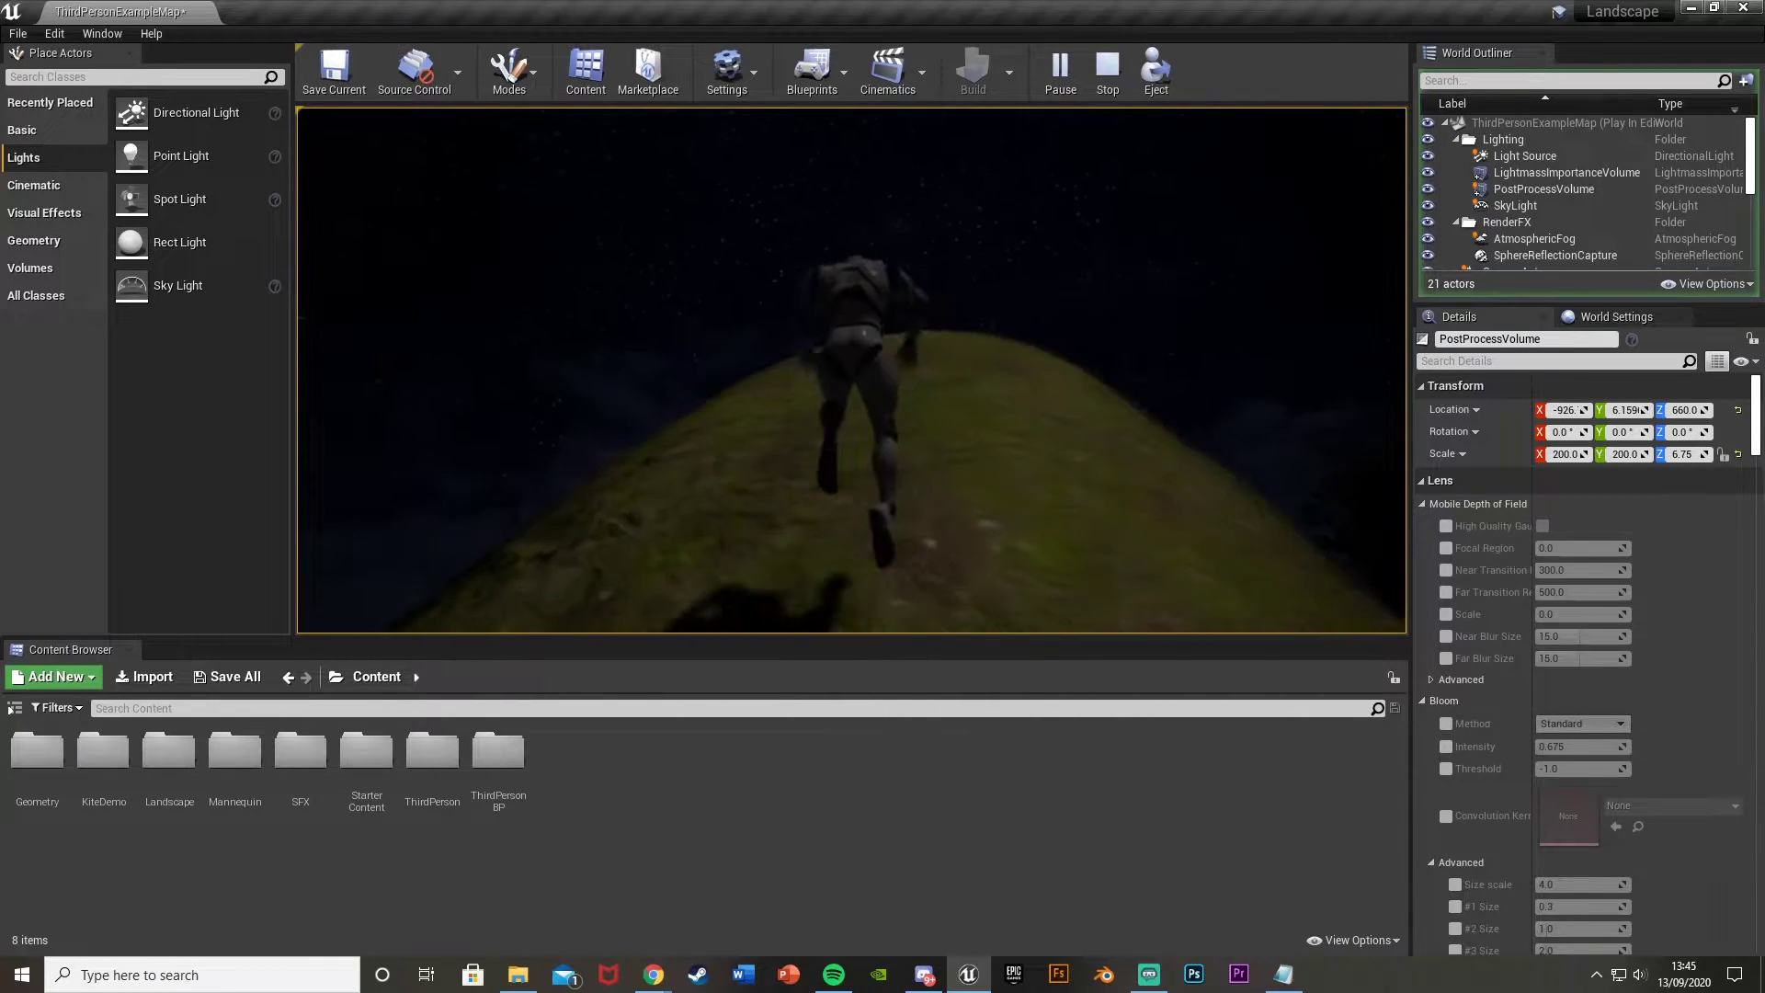
key("space")
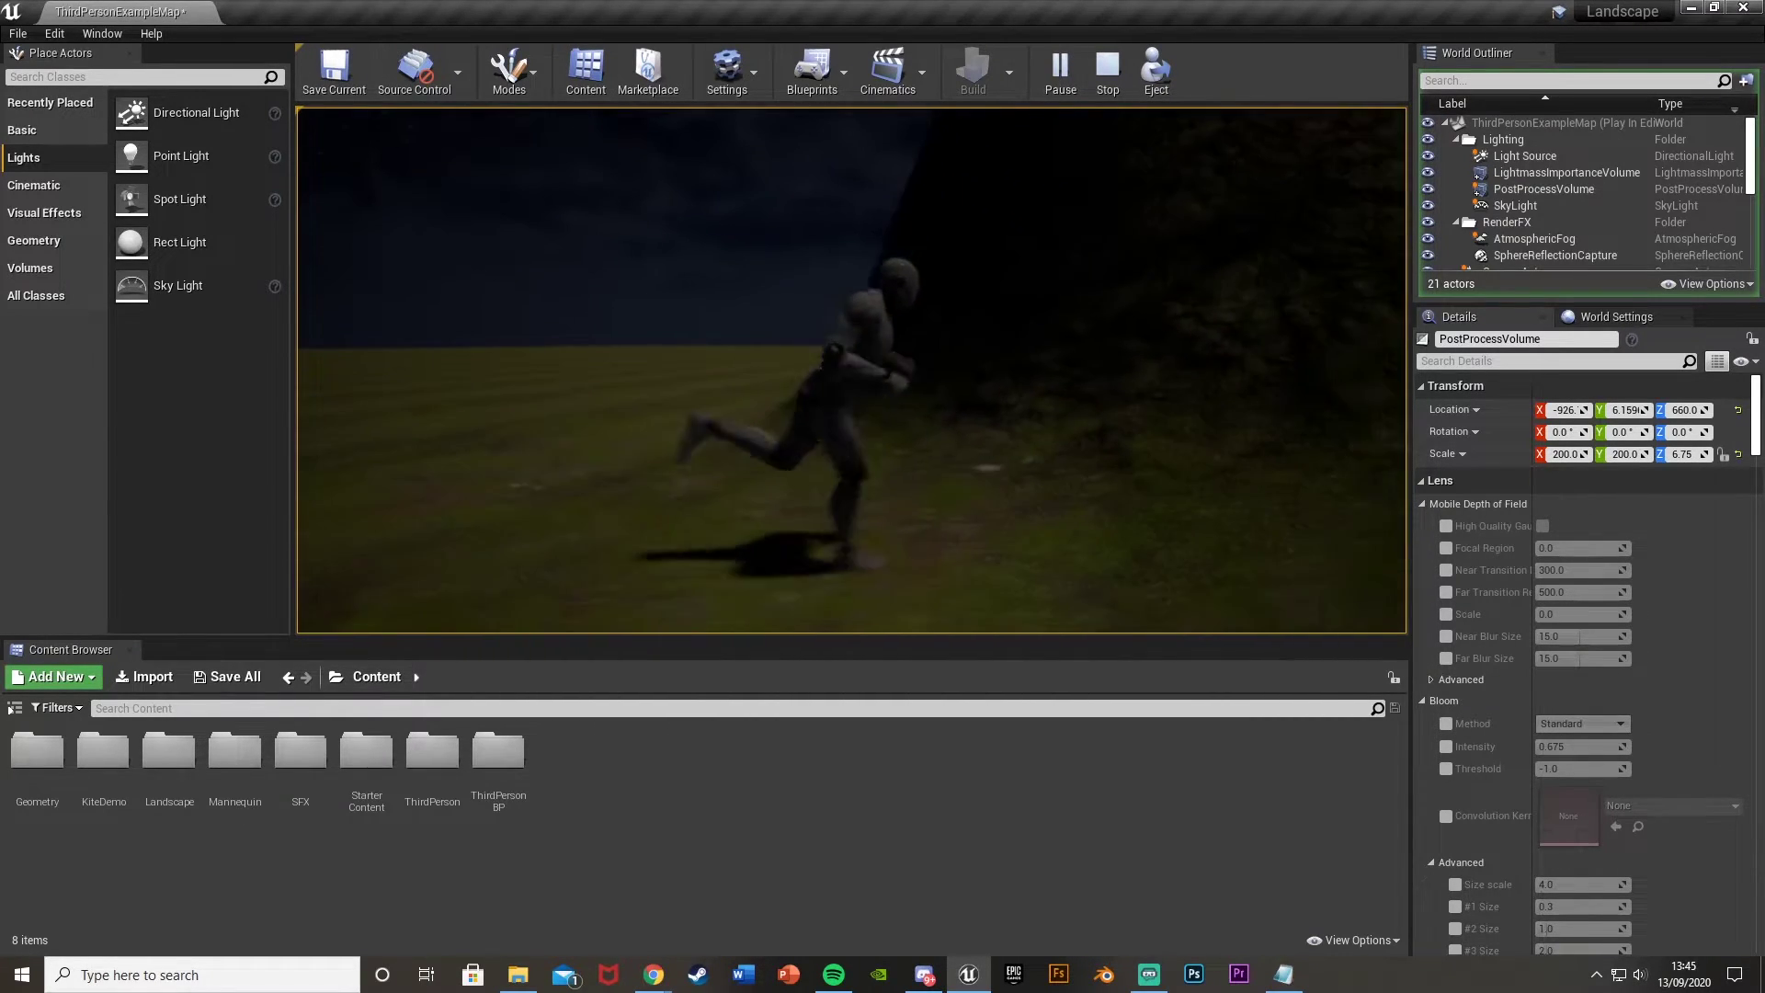
key("Escape")
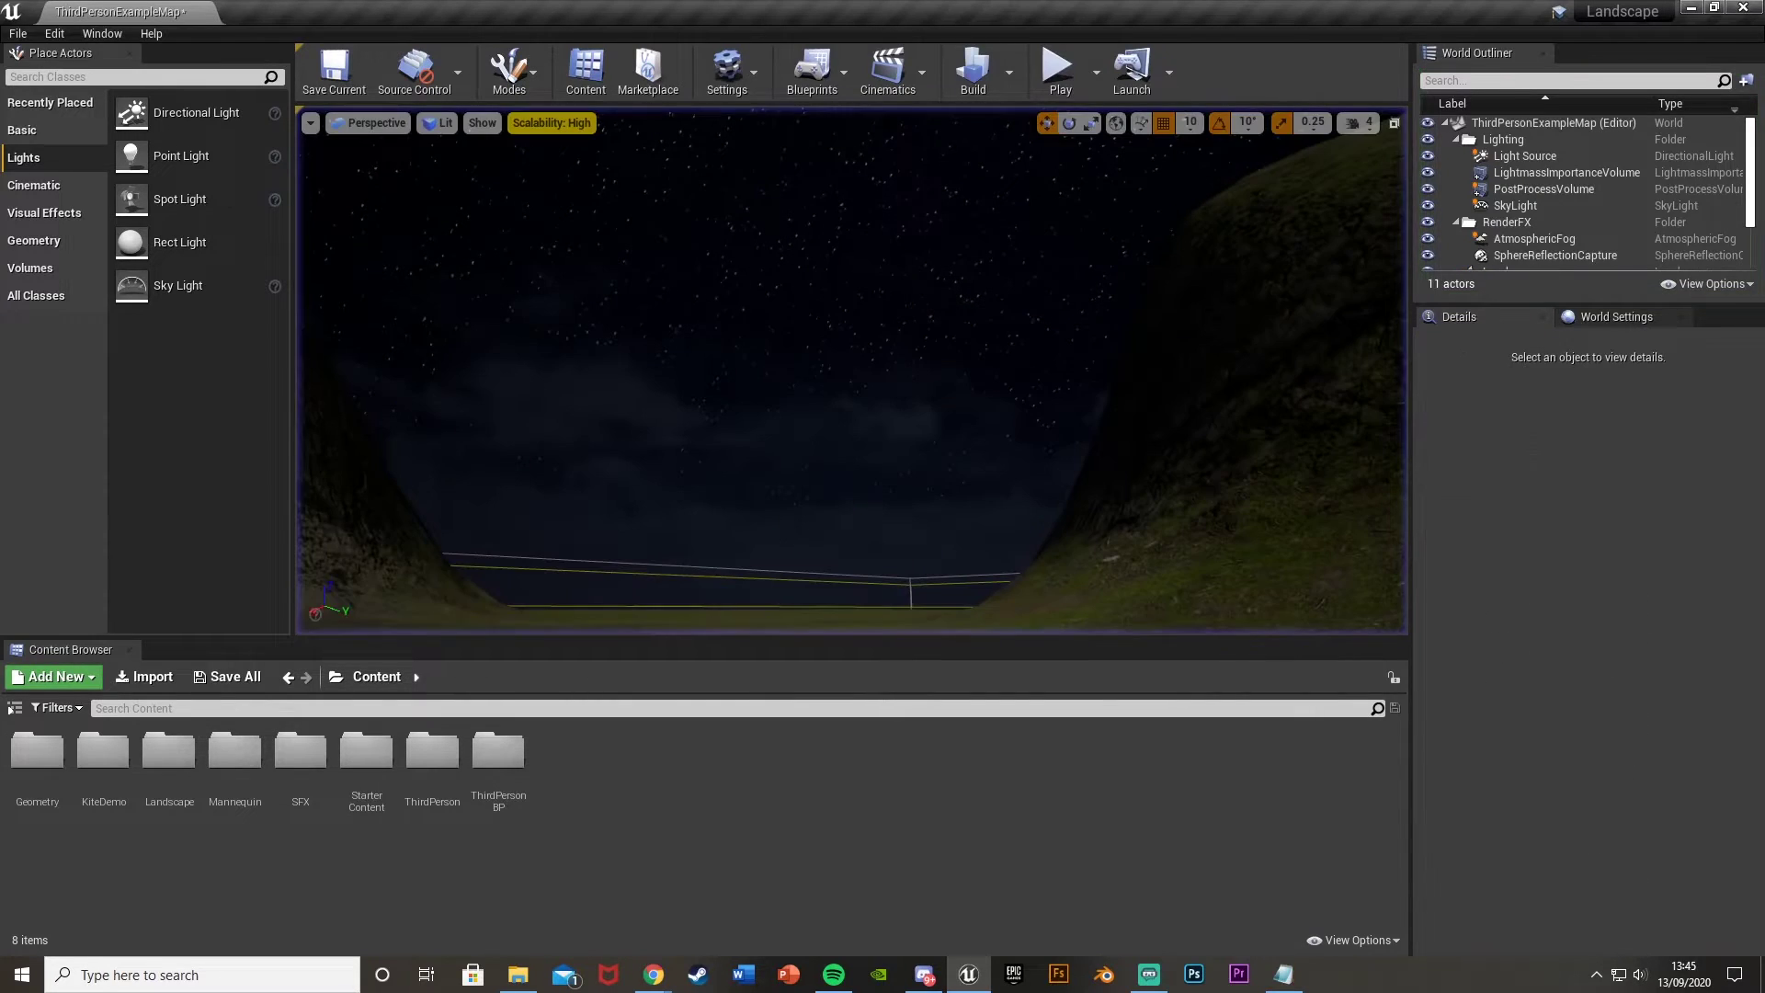
Step: Raise the sky sphere's Cloud Speed to about 6.55 and its Cloud Opacity to about 1.64
left_click(1149, 276)
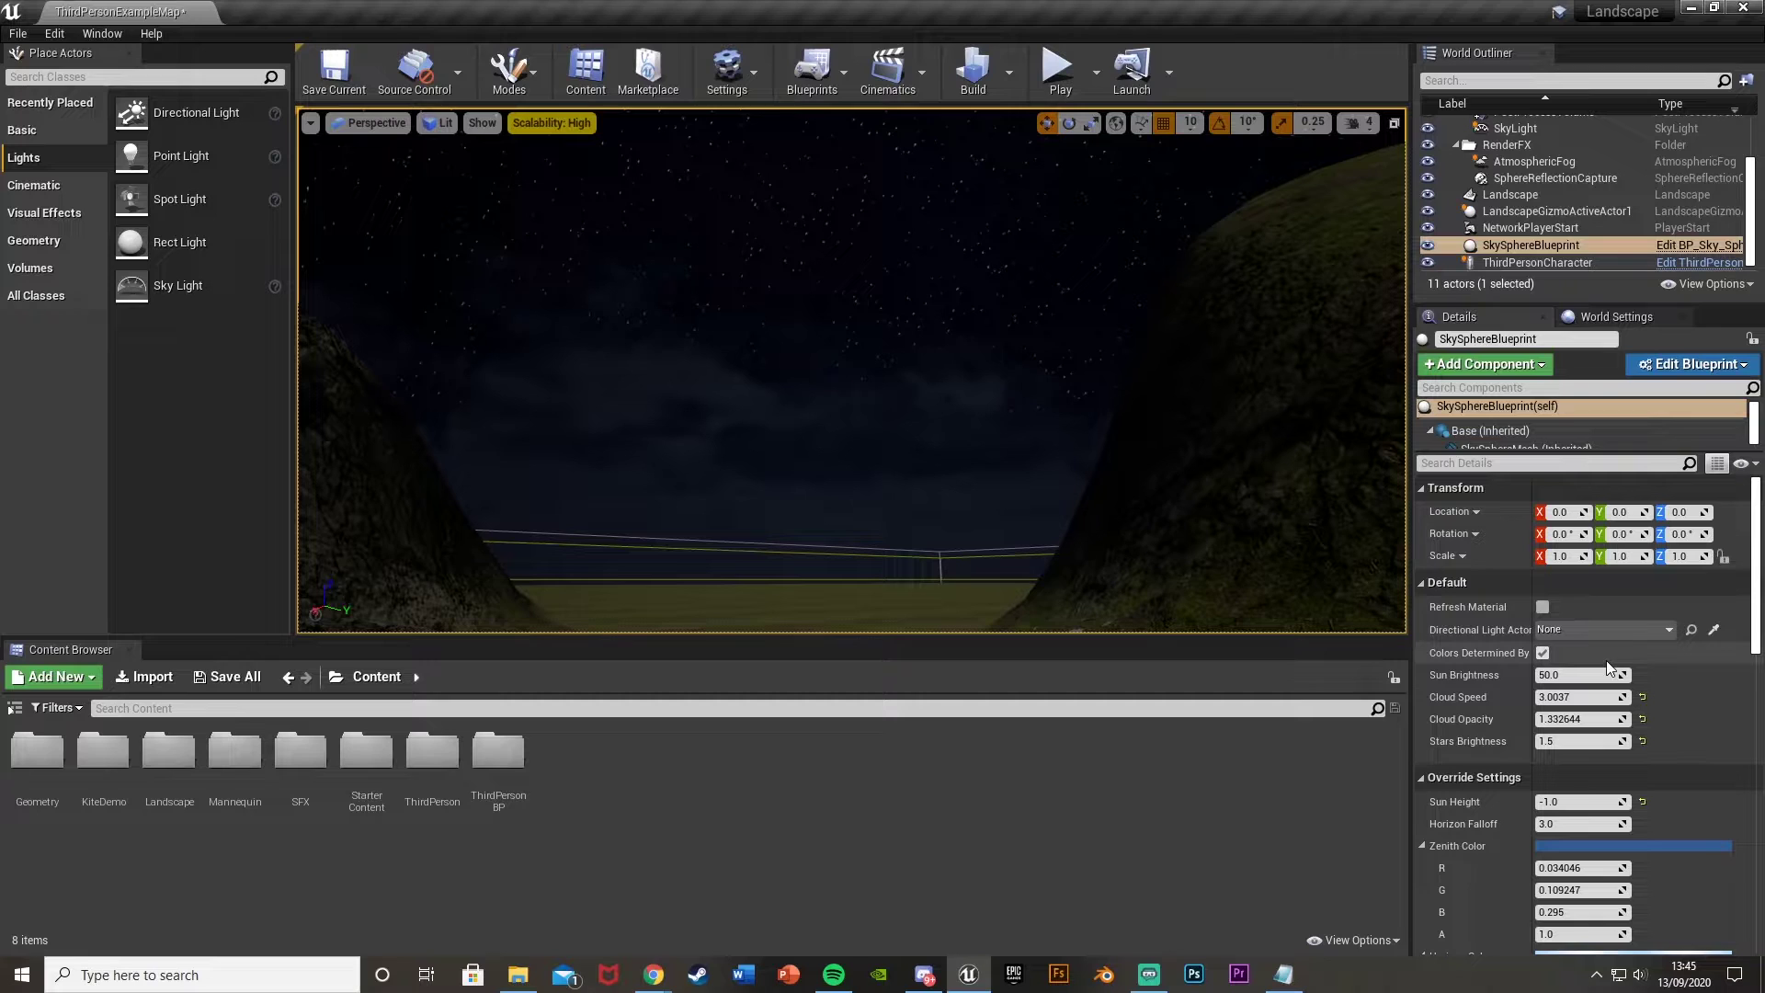
mouse_move(1575, 698)
left_mouse_down()
mouse_move(1645, 698)
mouse_move(1599, 721)
left_mouse_up()
right_click_drag(1223, 442, 1222, 404)
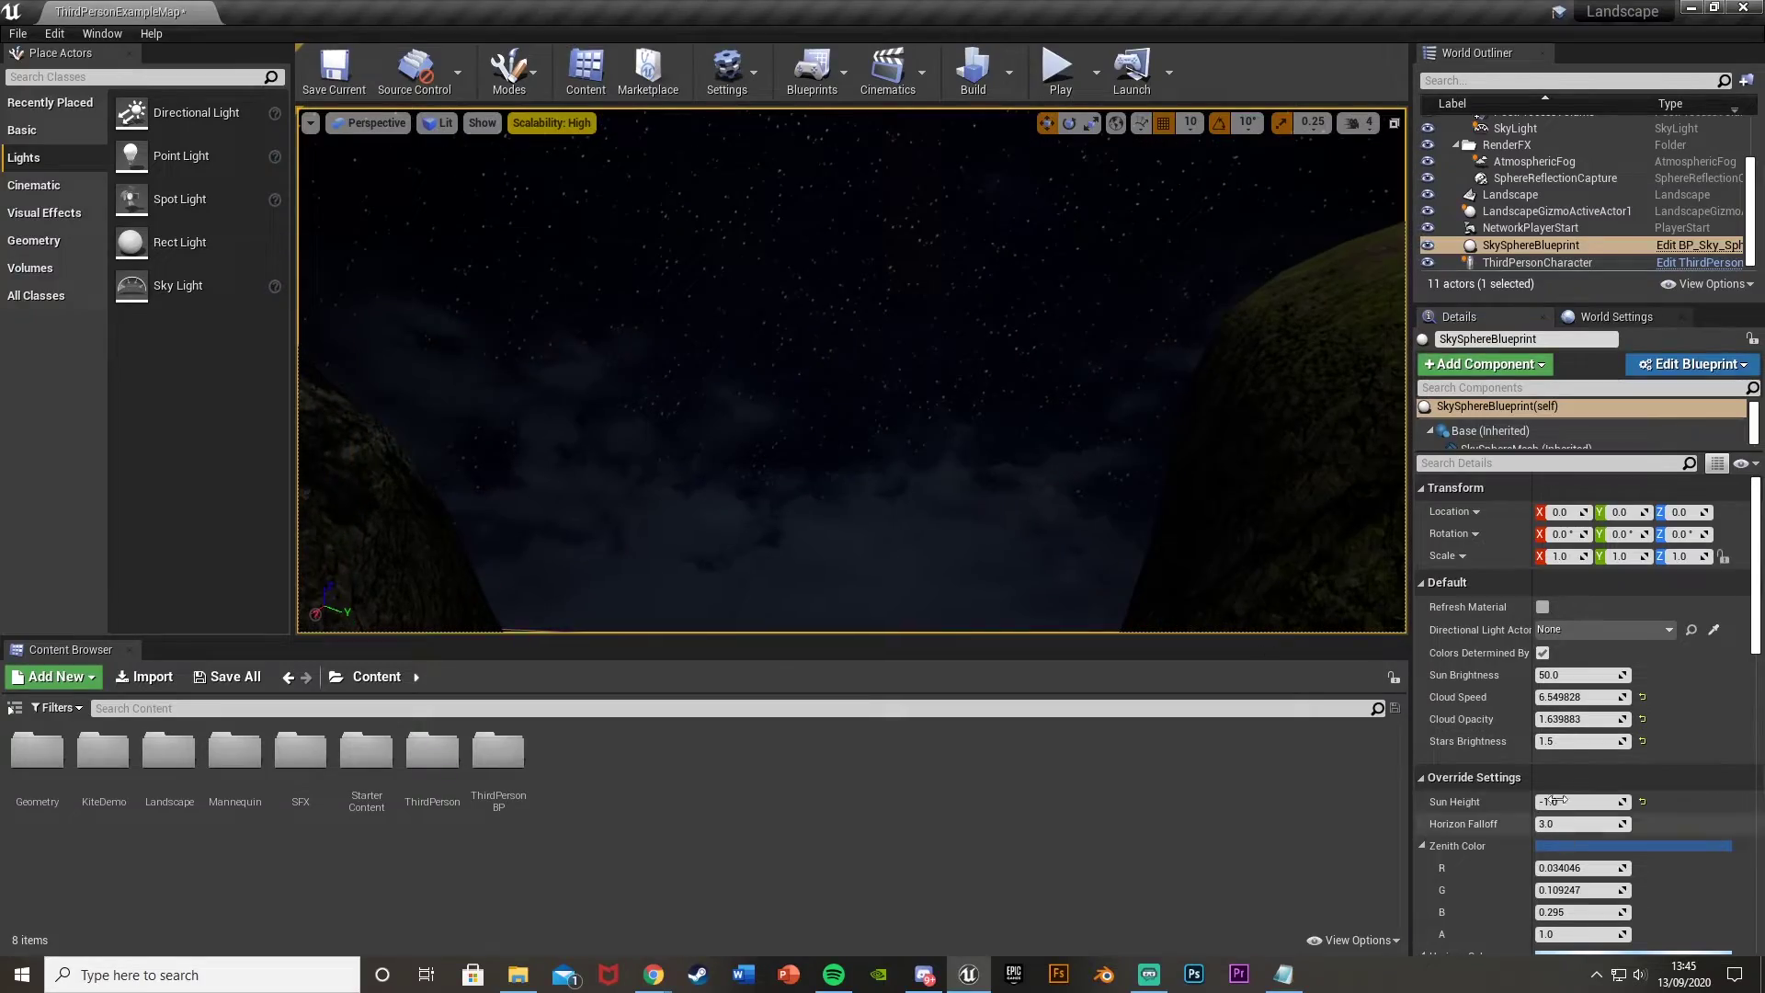
Step: Review the sky sphere's Stars Brightness and override color settings, and look over the night landscape
mouse_move(1553, 743)
left_mouse_down()
mouse_move(1719, 741)
mouse_move(1568, 742)
left_mouse_up()
left_click(1567, 741)
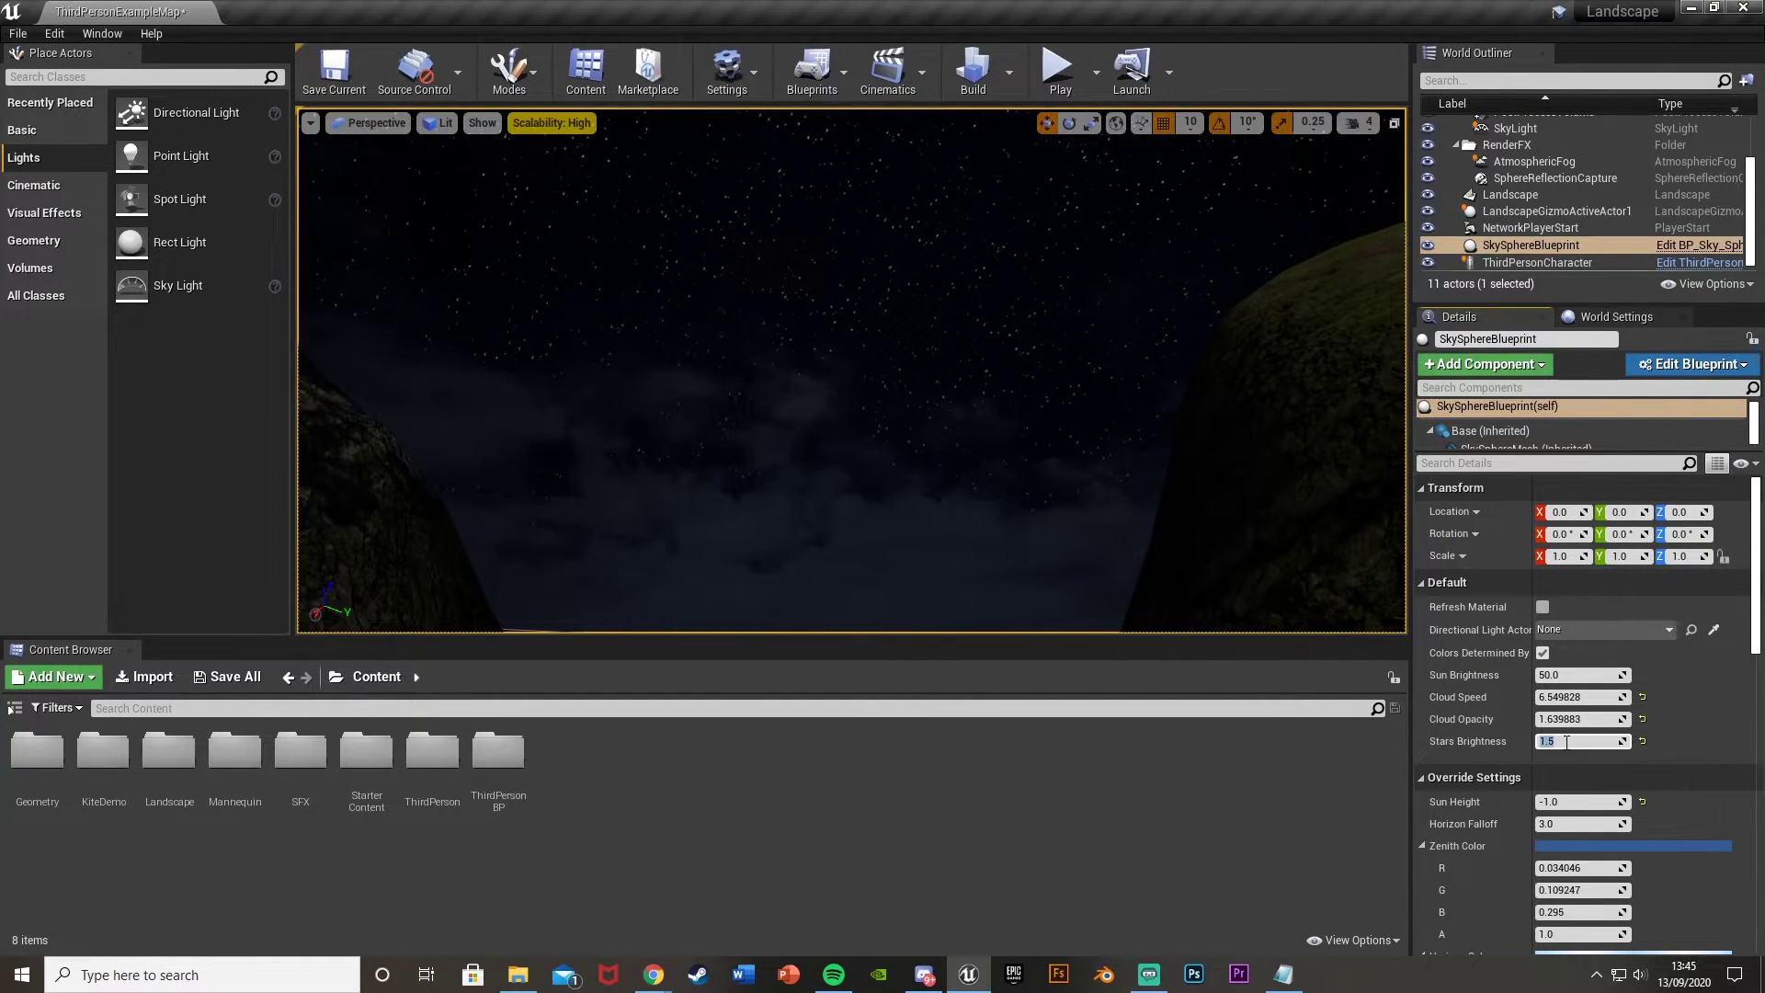
scroll(1489, 857, "down", 3)
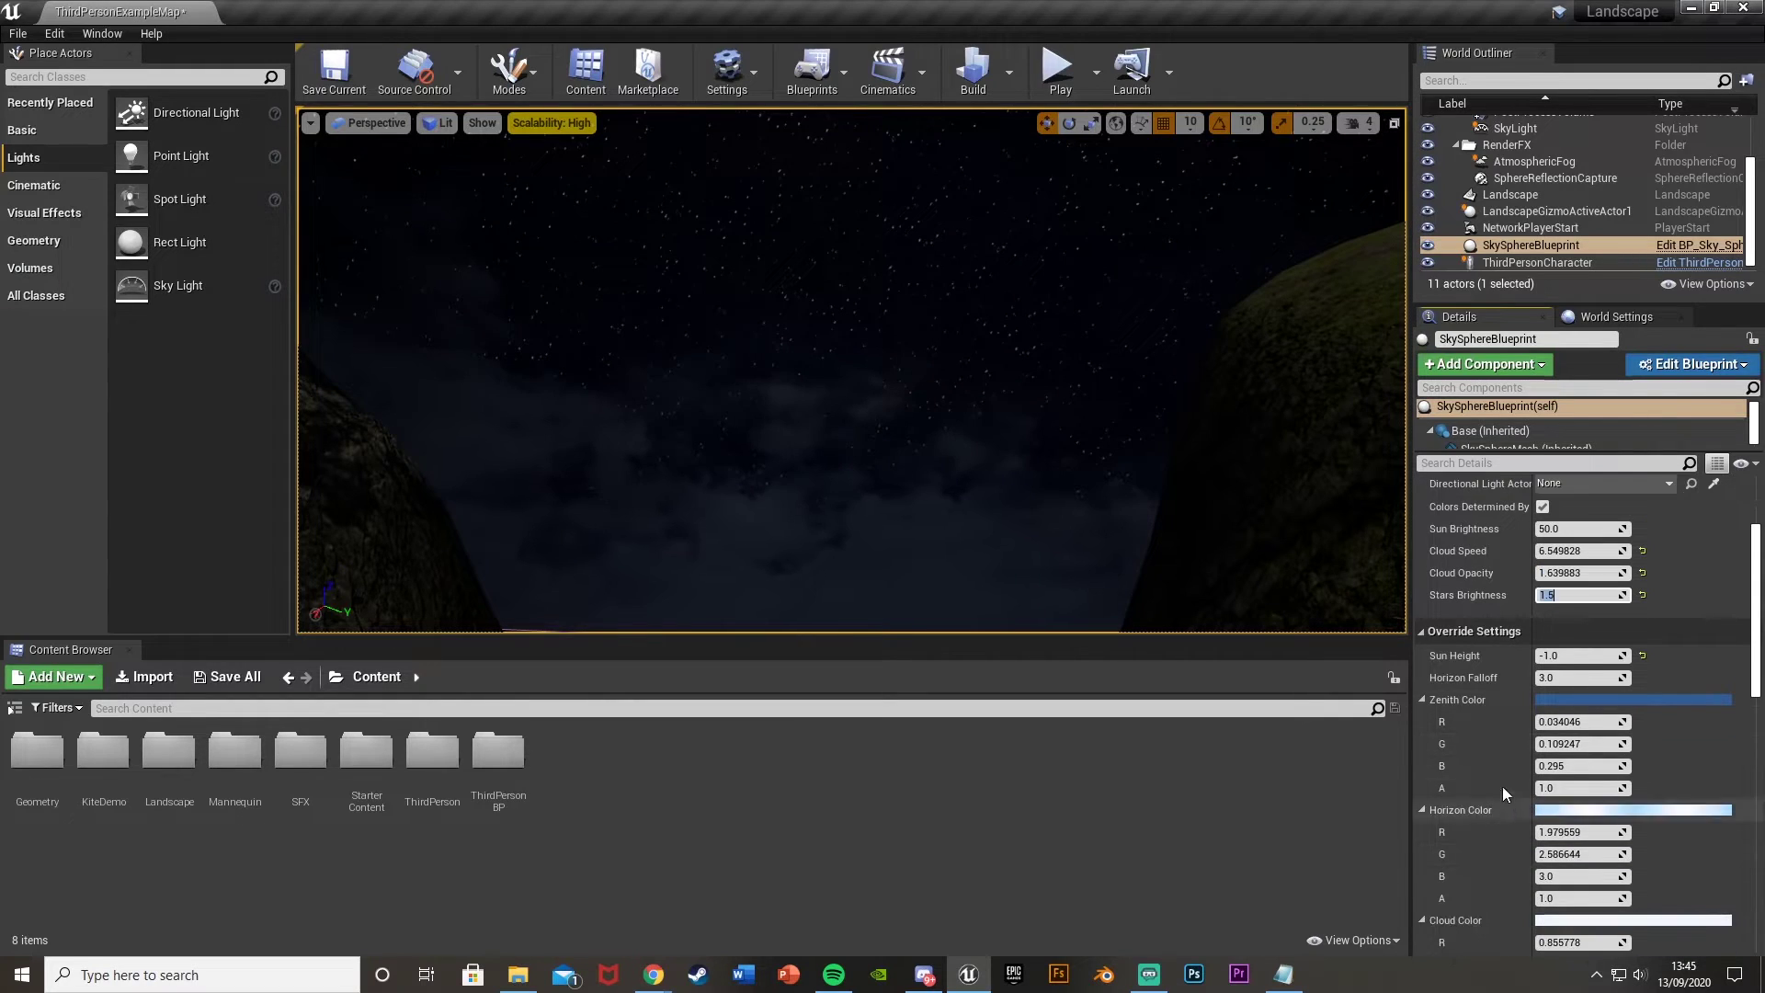
scroll(1502, 785, "down", 1)
scroll(1502, 785, "up", 4)
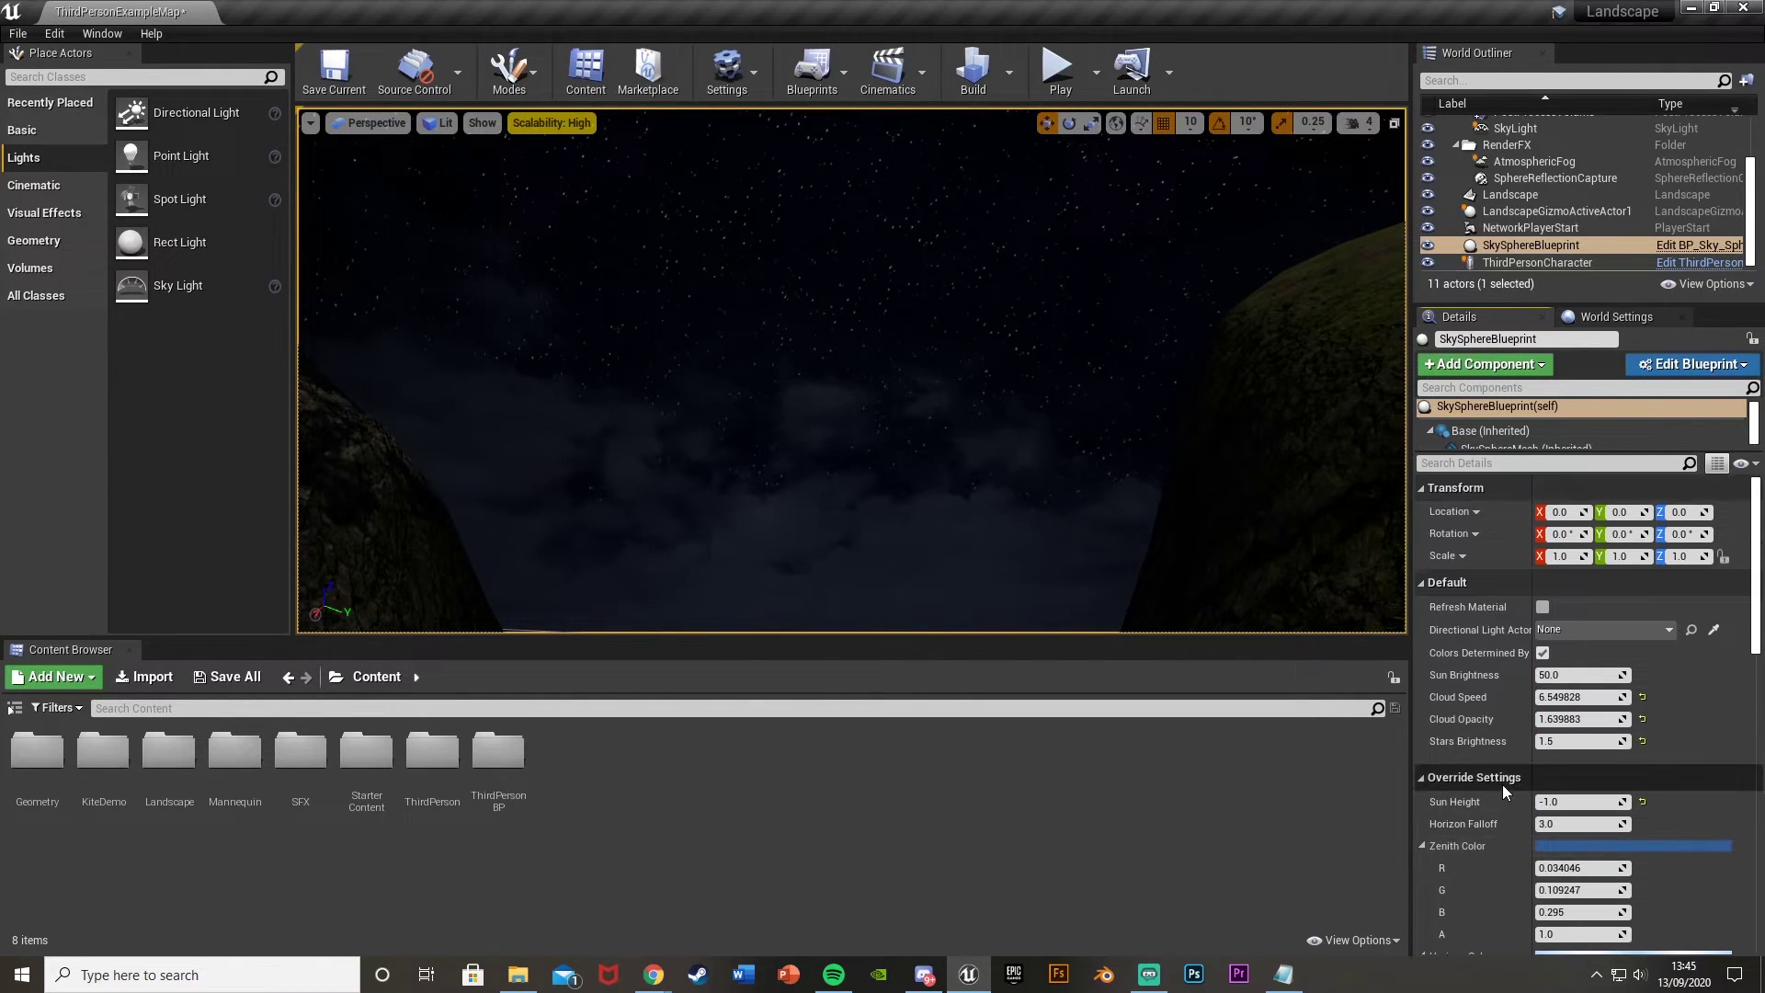
mouse_move(852, 371)
right_mouse_down()
mouse_move(920, 478)
mouse_move(993, 450)
mouse_move(1067, 515)
mouse_move(1176, 519)
mouse_move(846, 379)
right_mouse_up()
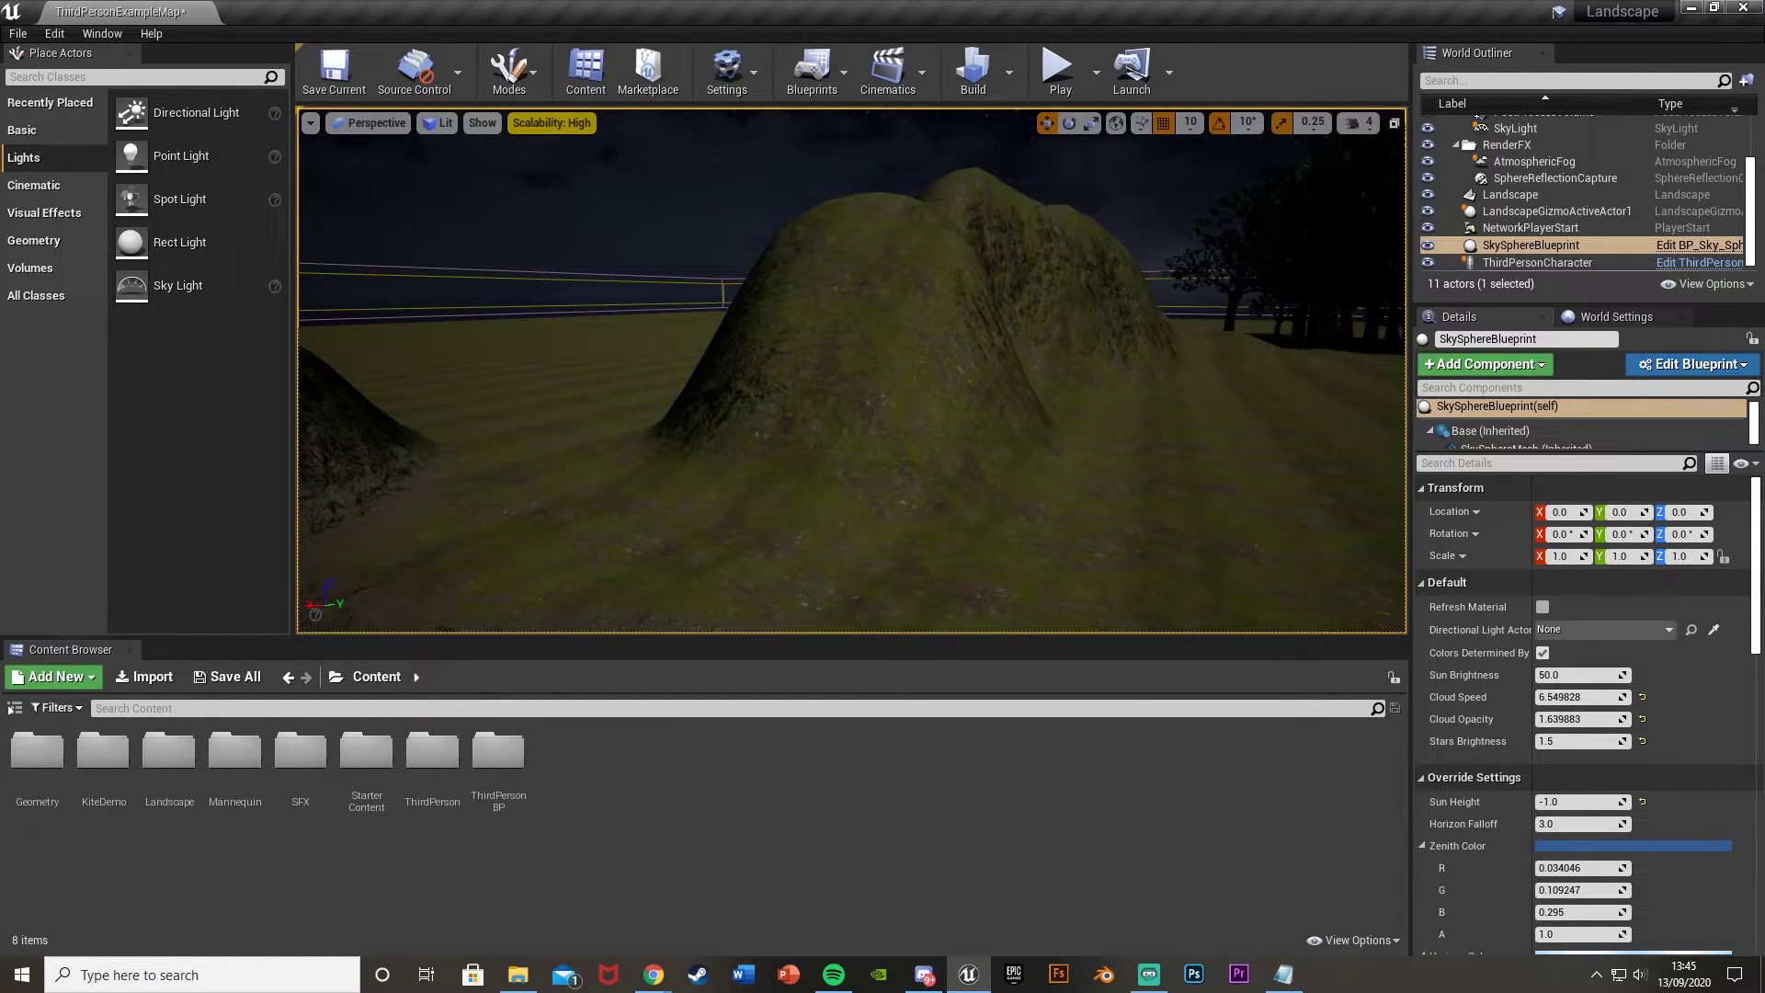
Step: Playtest the level by running the character over the hills to inspect the stars and clouds, and end the play session
left_click(1057, 72)
key("w")
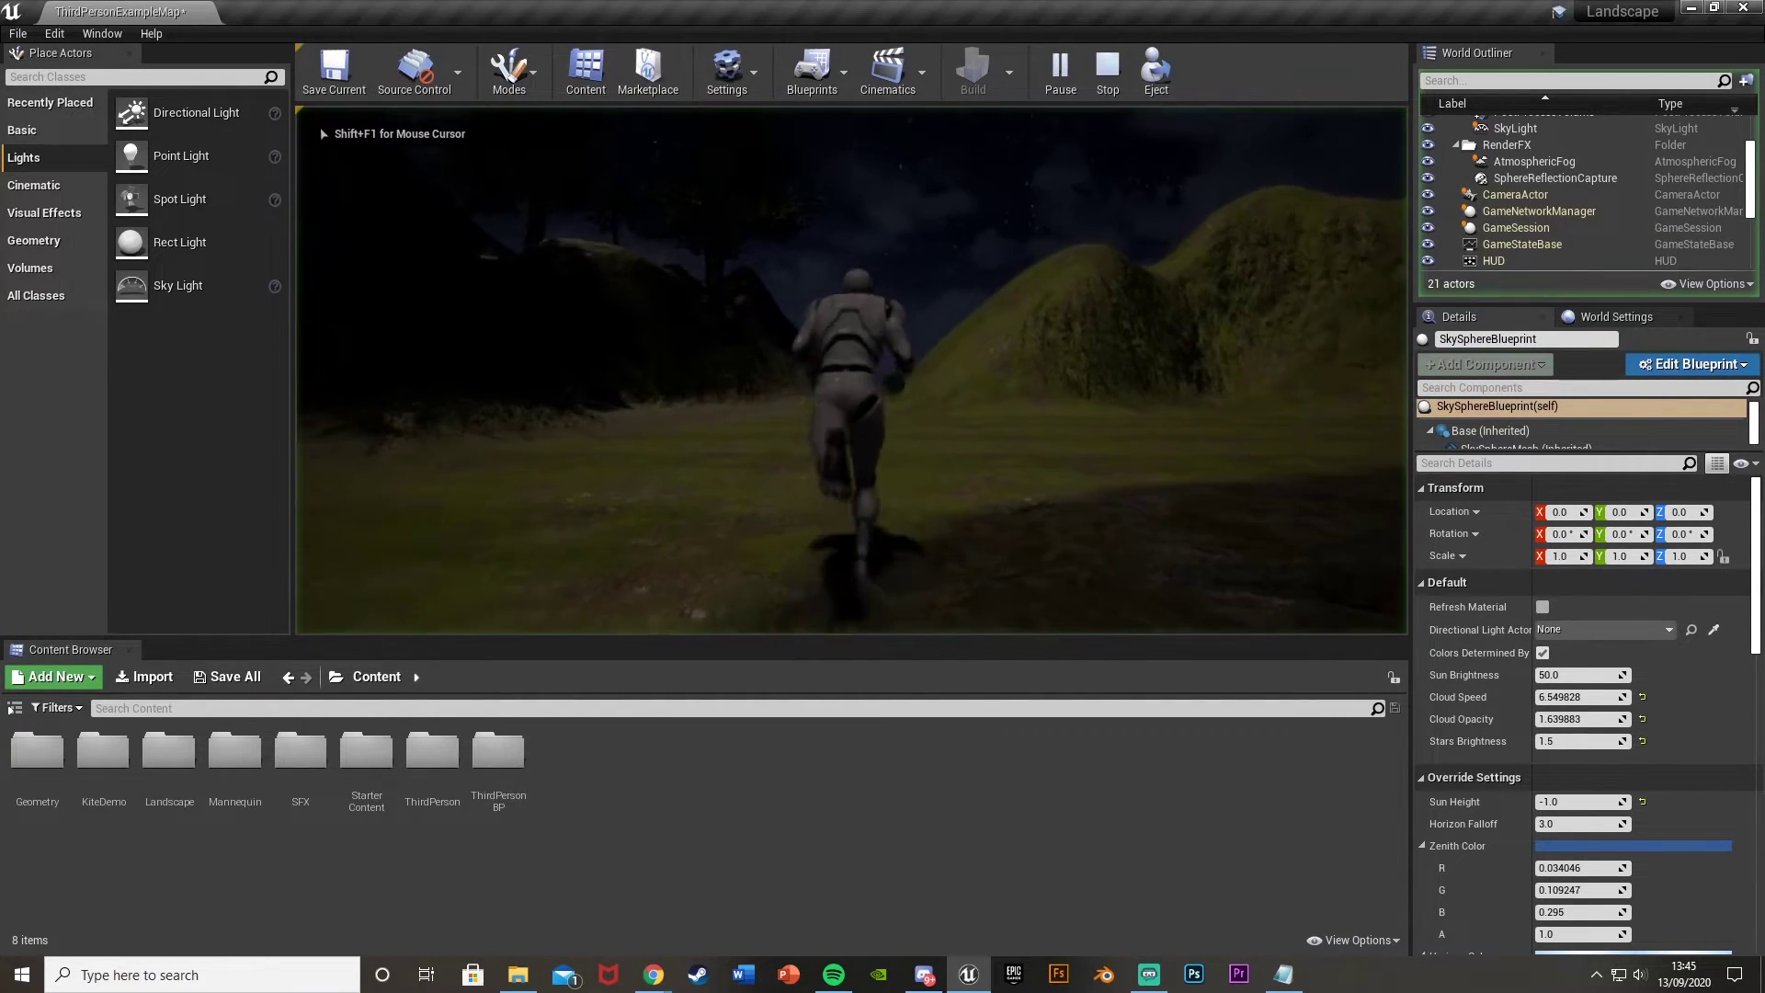
key("s")
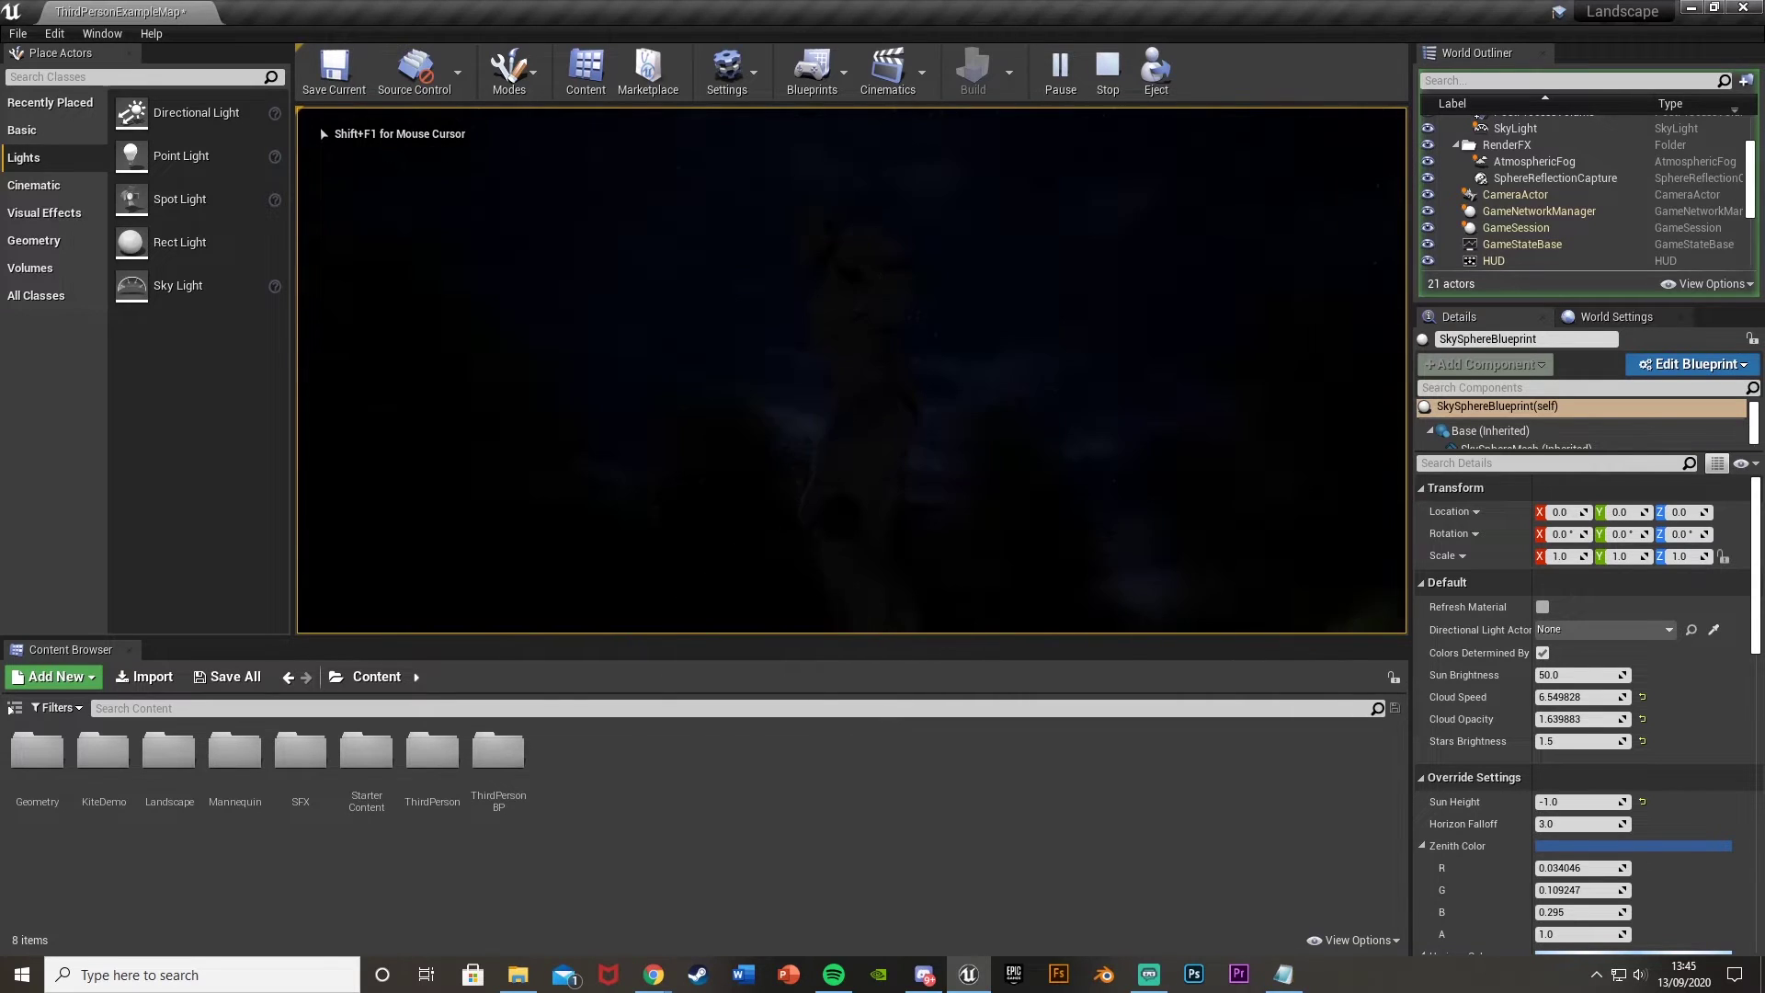
key("w")
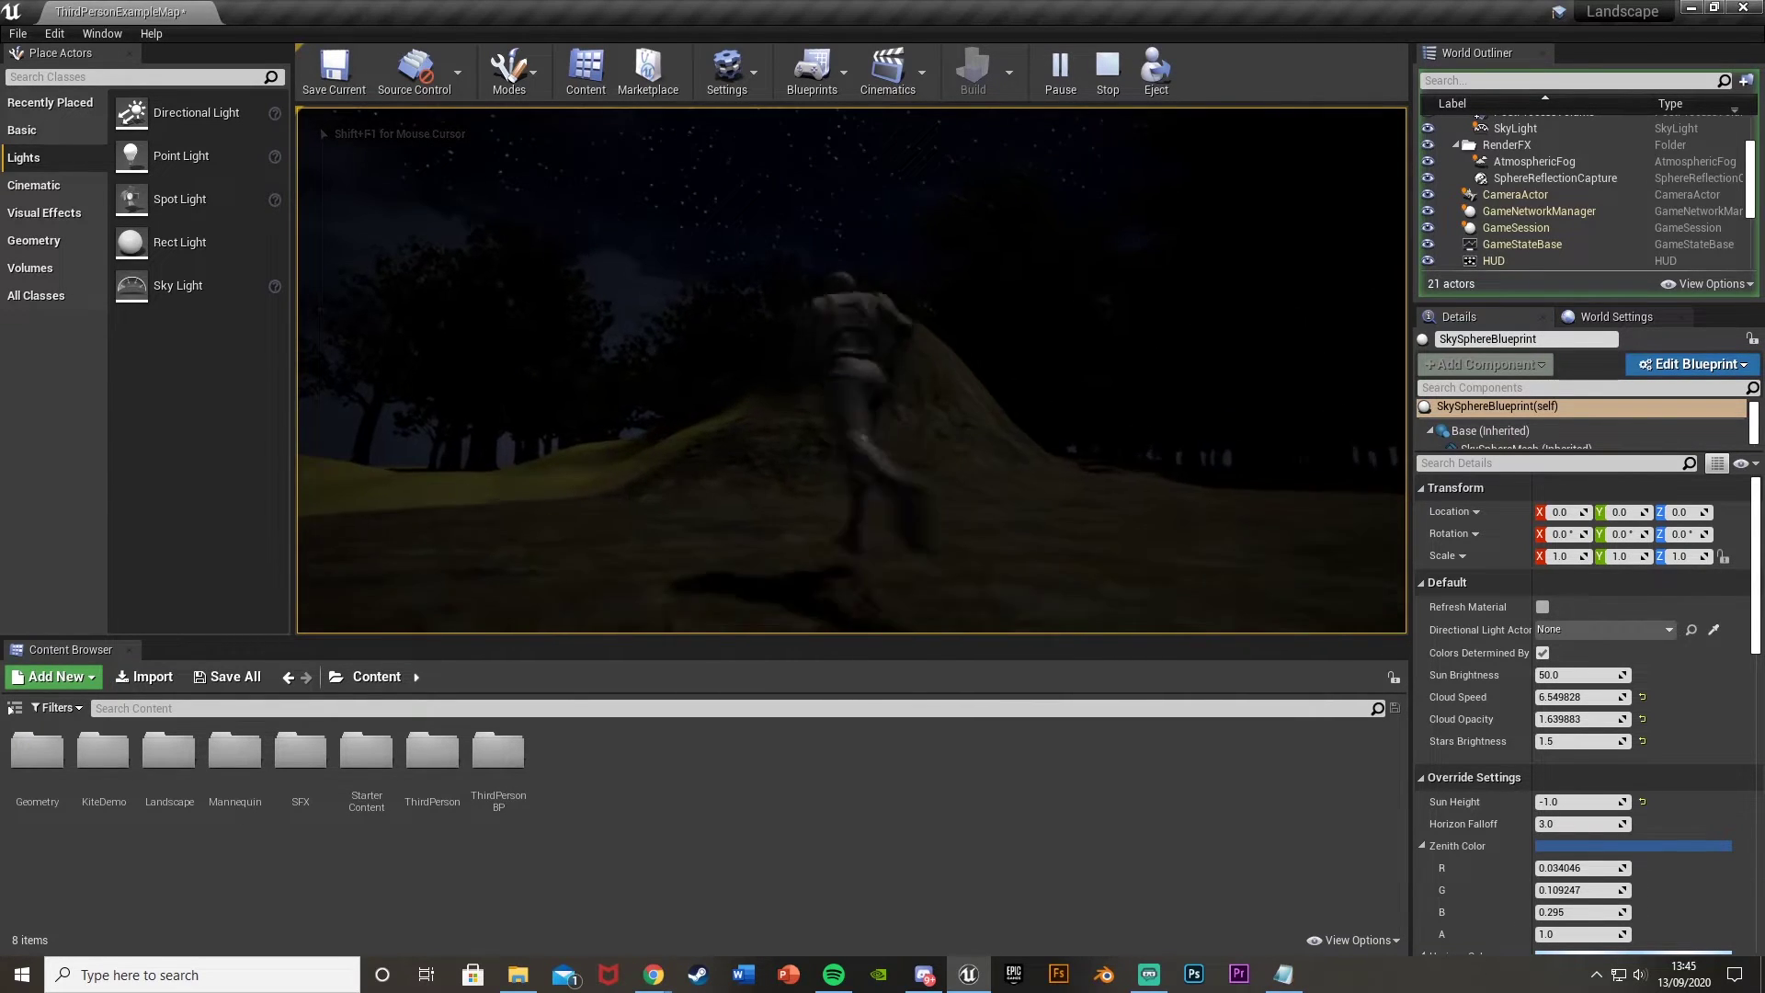
key("w")
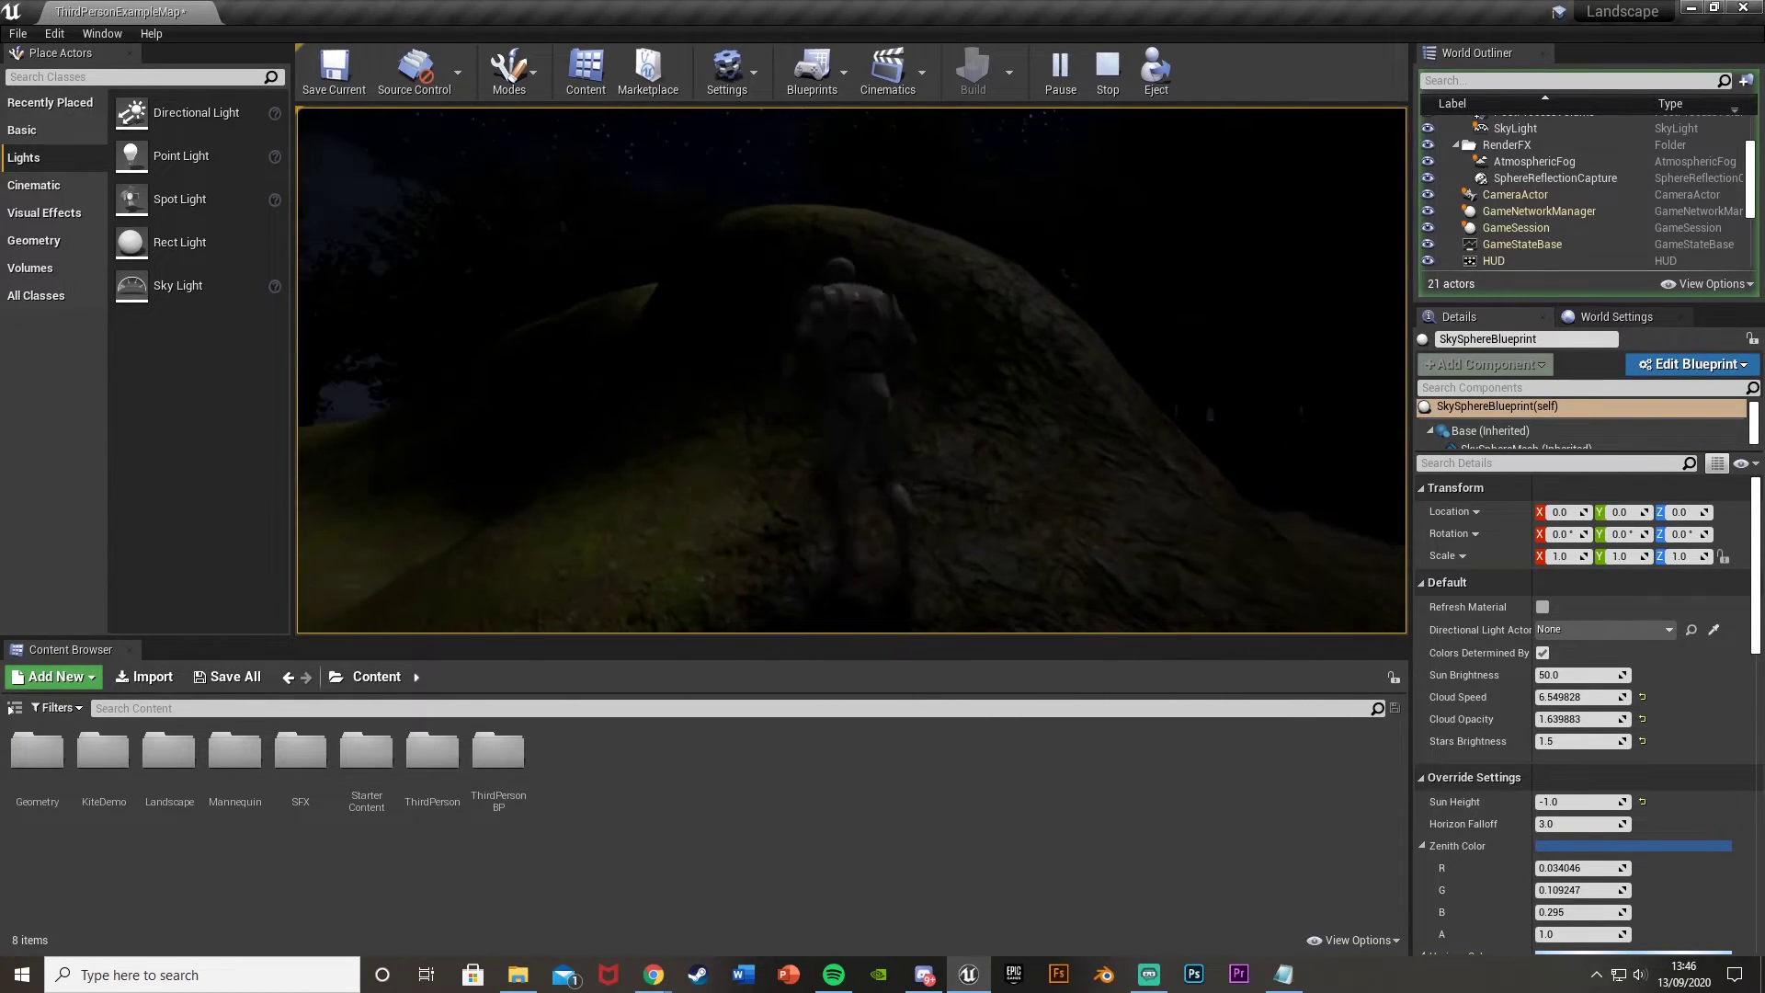
key("w")
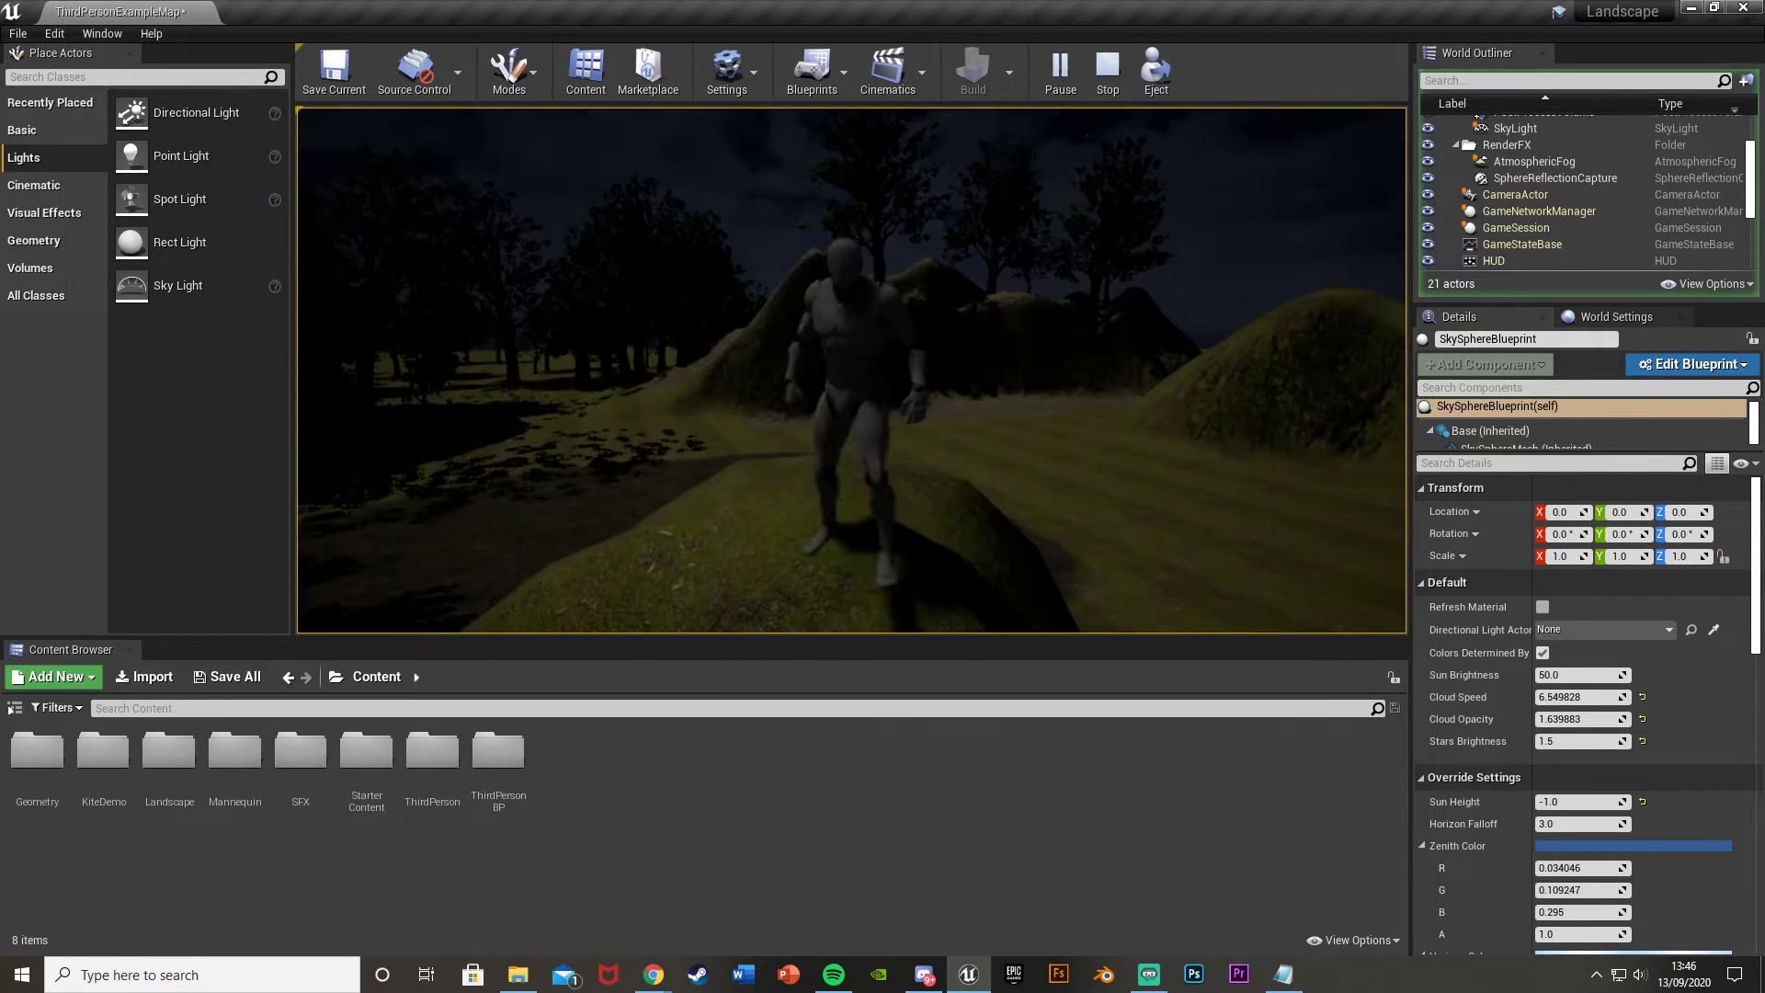
key("w")
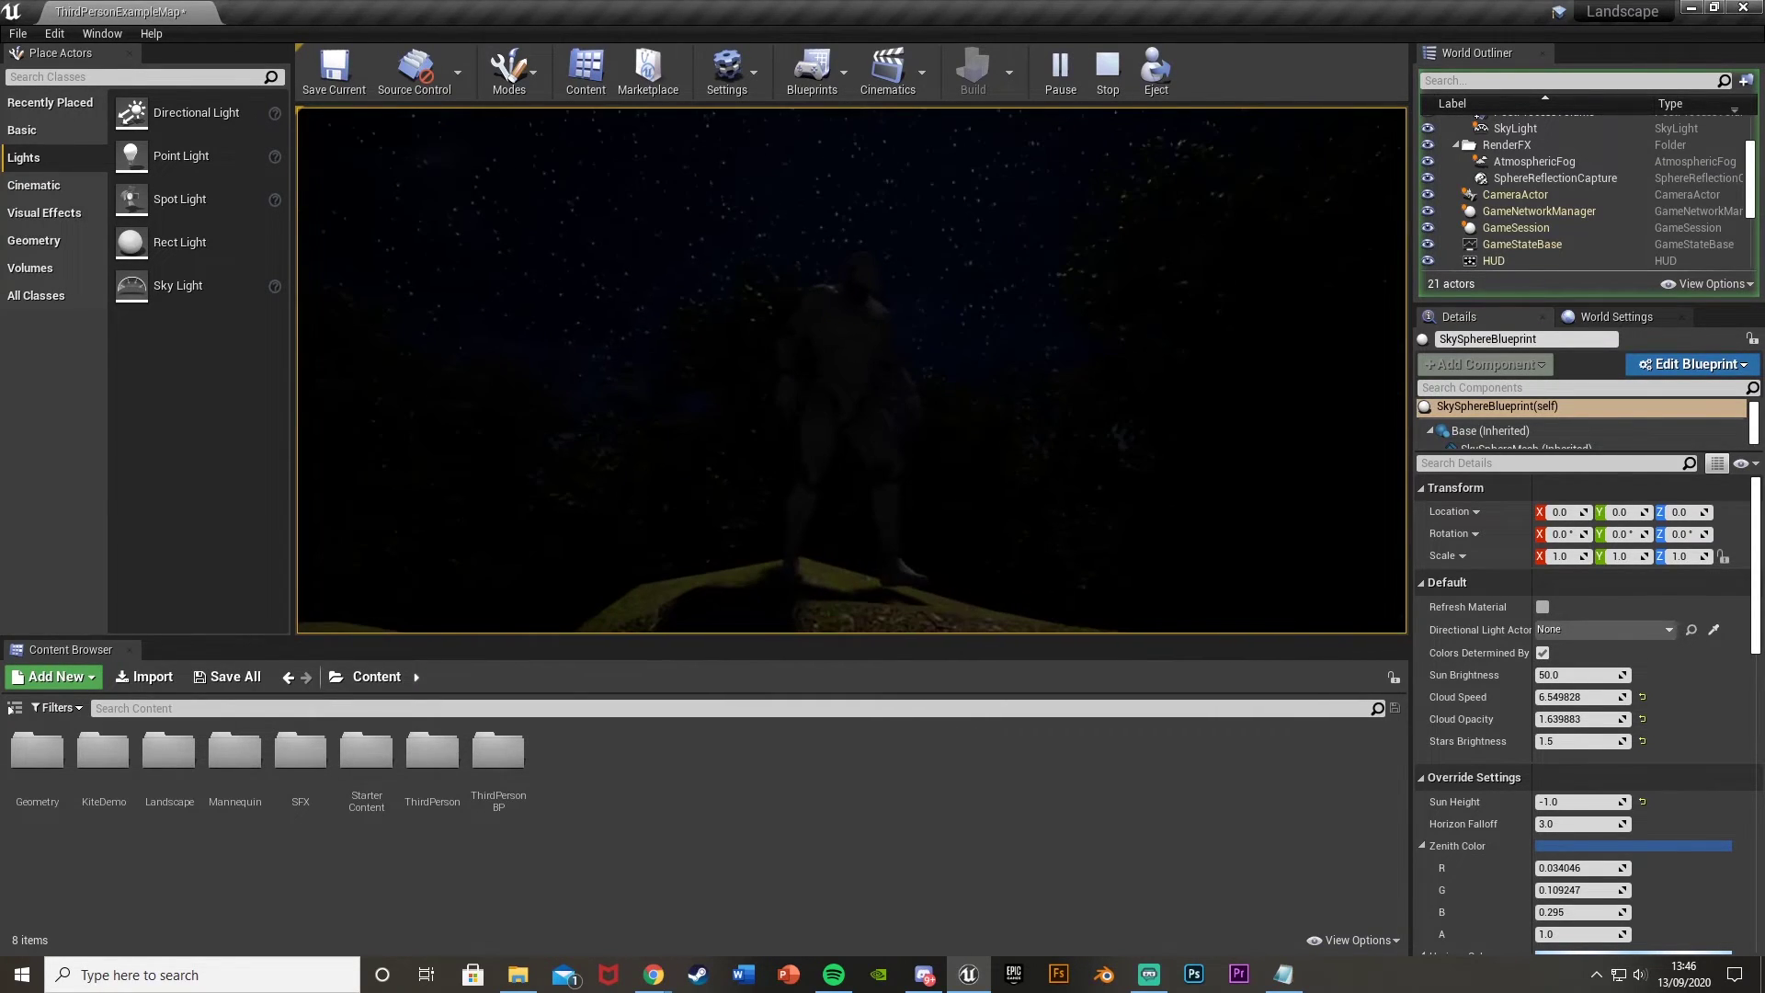
key("w")
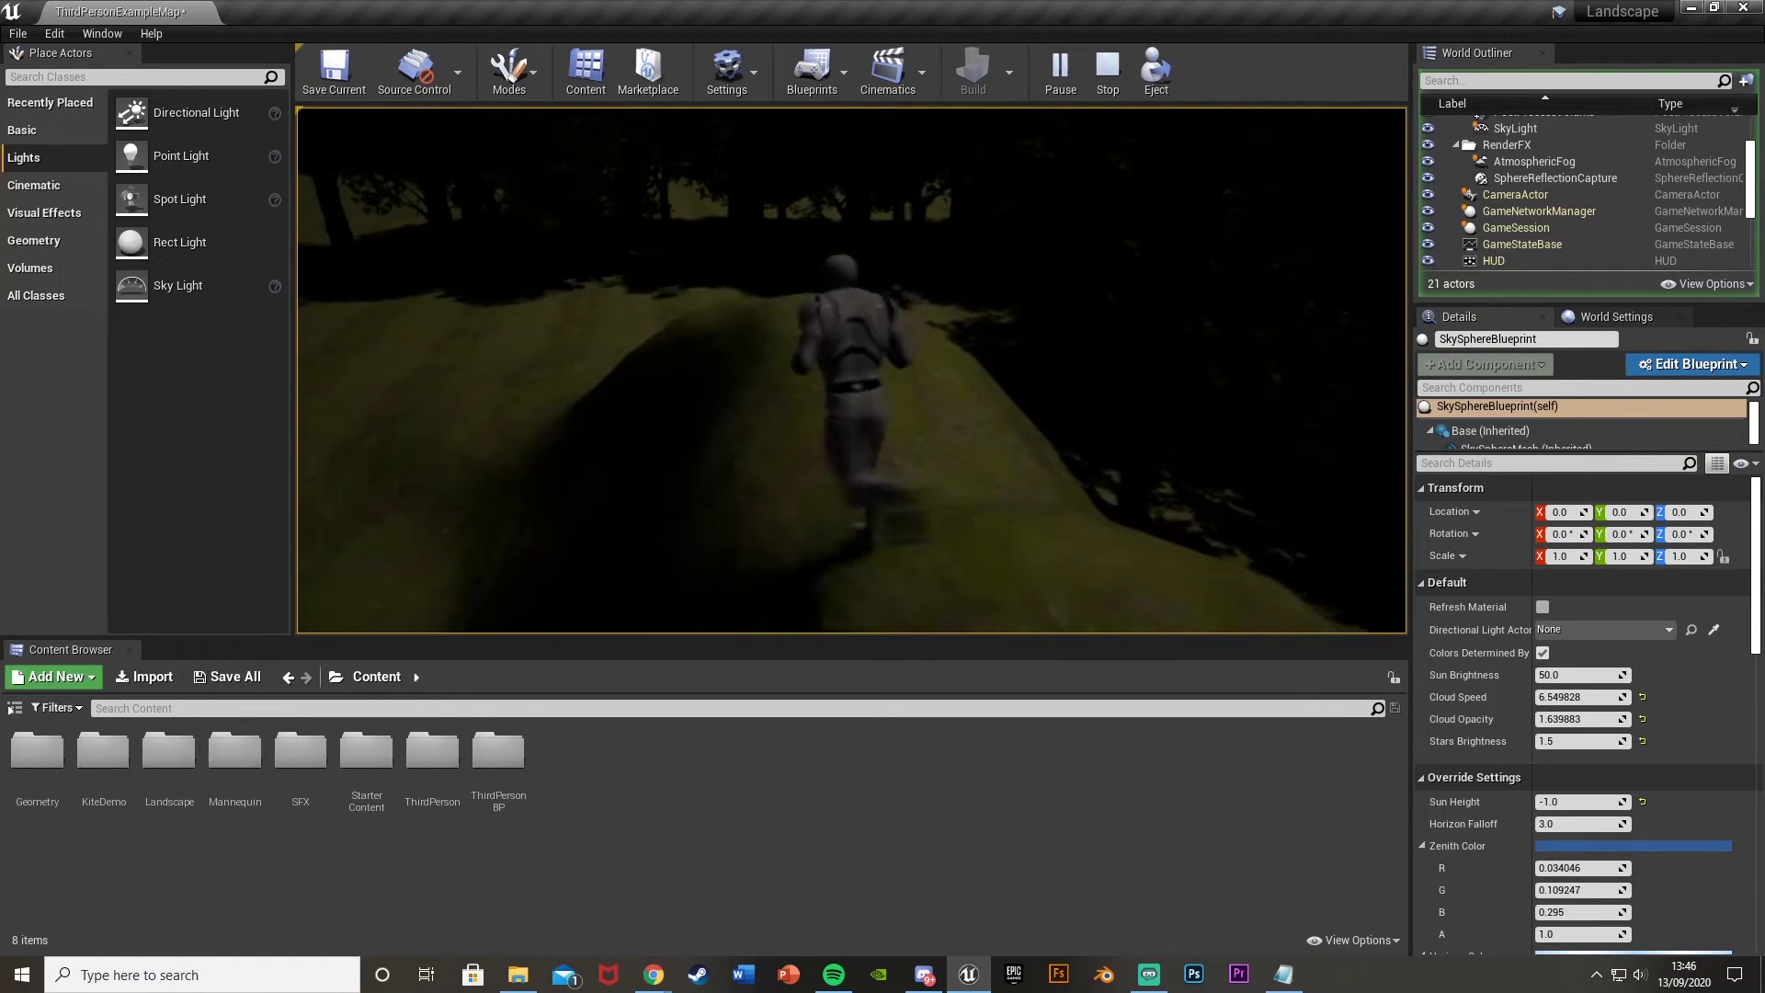
key("w")
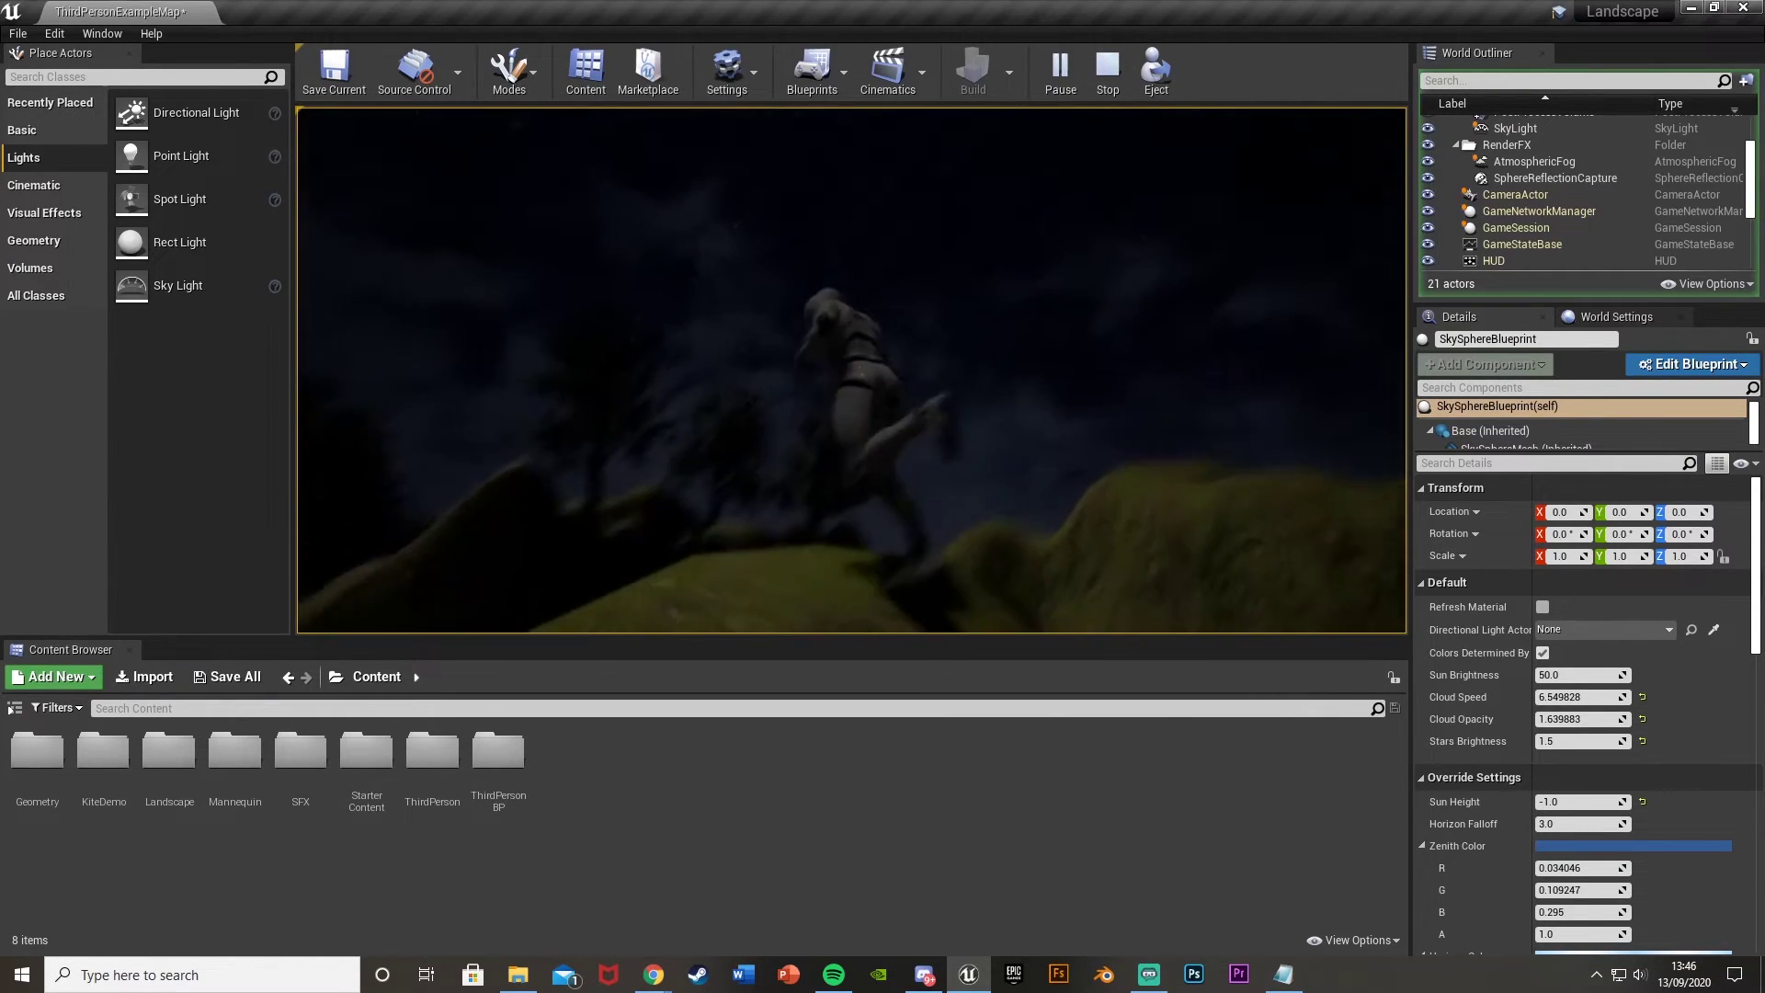
key("Escape")
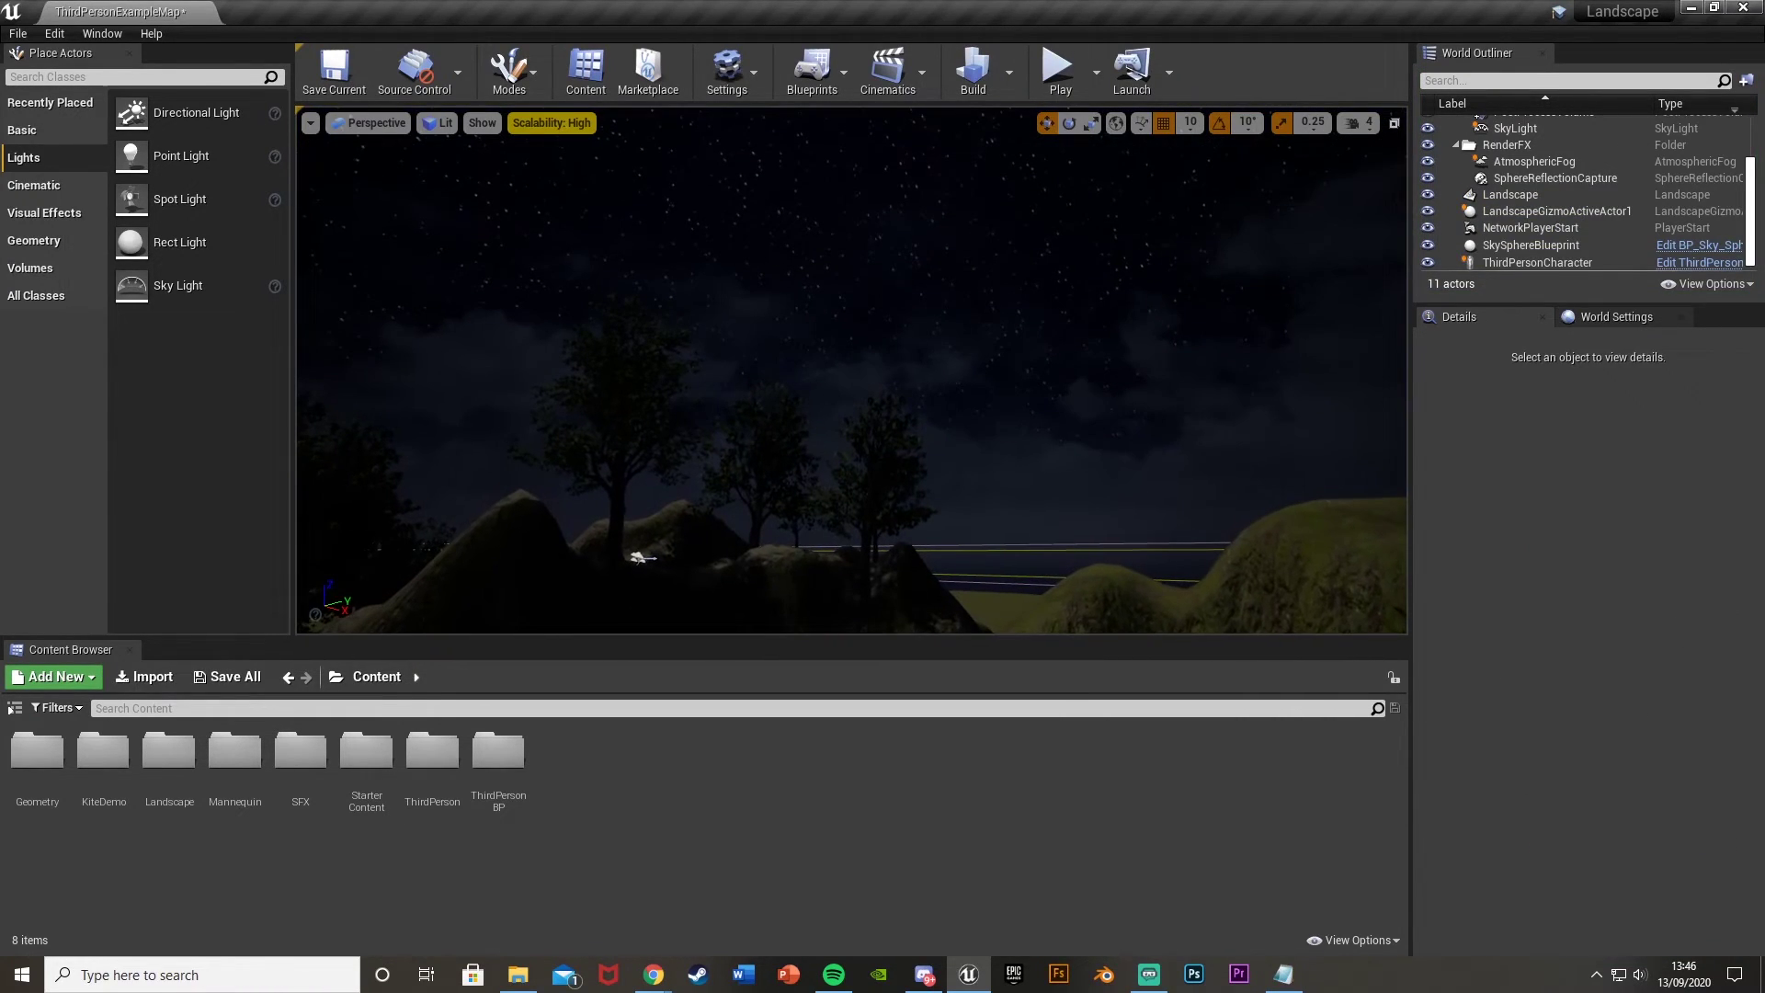